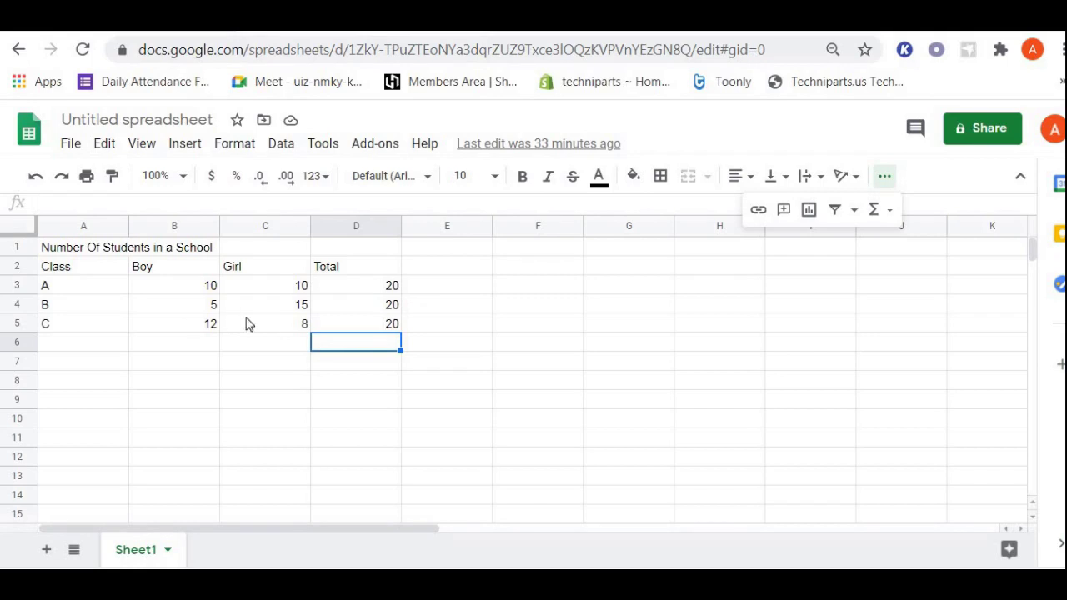
- Examine class C's boy and girl counts and the SUM formulas in the Total column, cells D3 to D5
{"action": "left_click", "coordinate": [188, 327]}
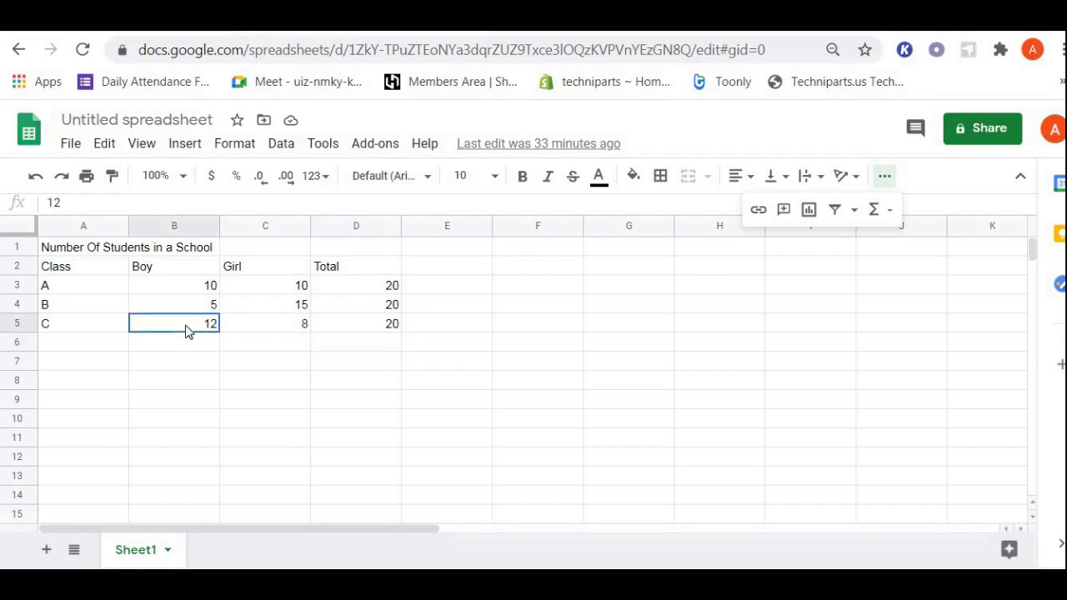
{"action": "left_click", "coordinate": [258, 326]}
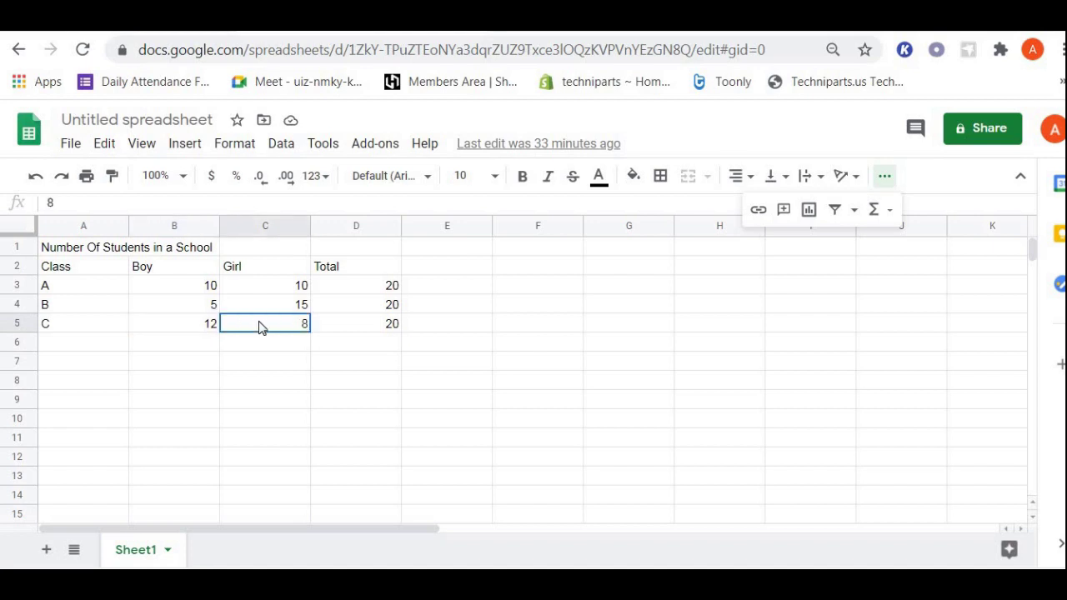
{"action": "left_click", "coordinate": [337, 326]}
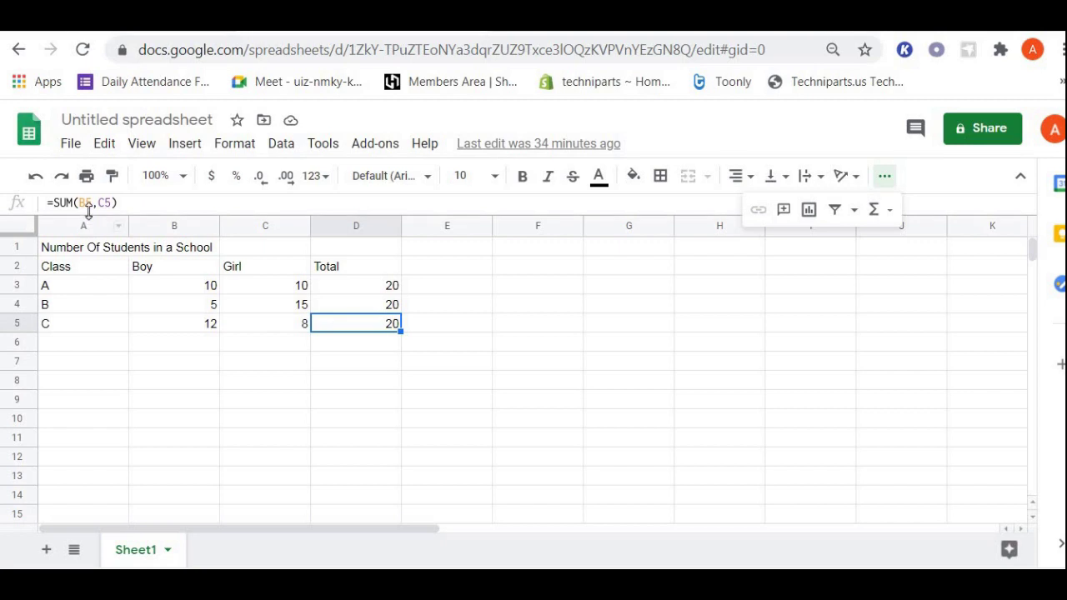
{"action": "left_click", "coordinate": [197, 331]}
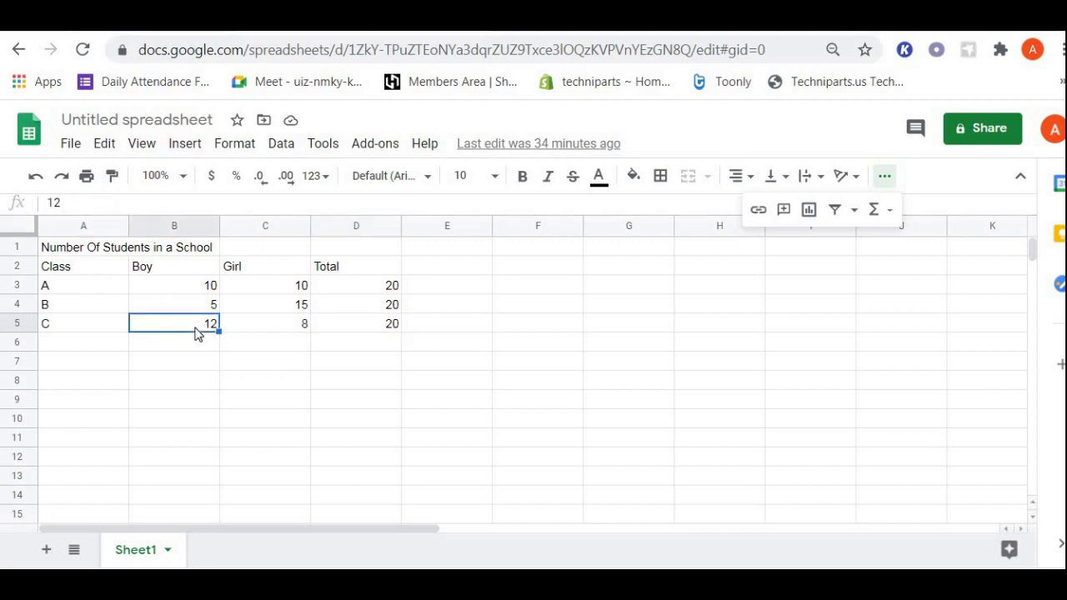
{"action": "left_click", "coordinate": [370, 326]}
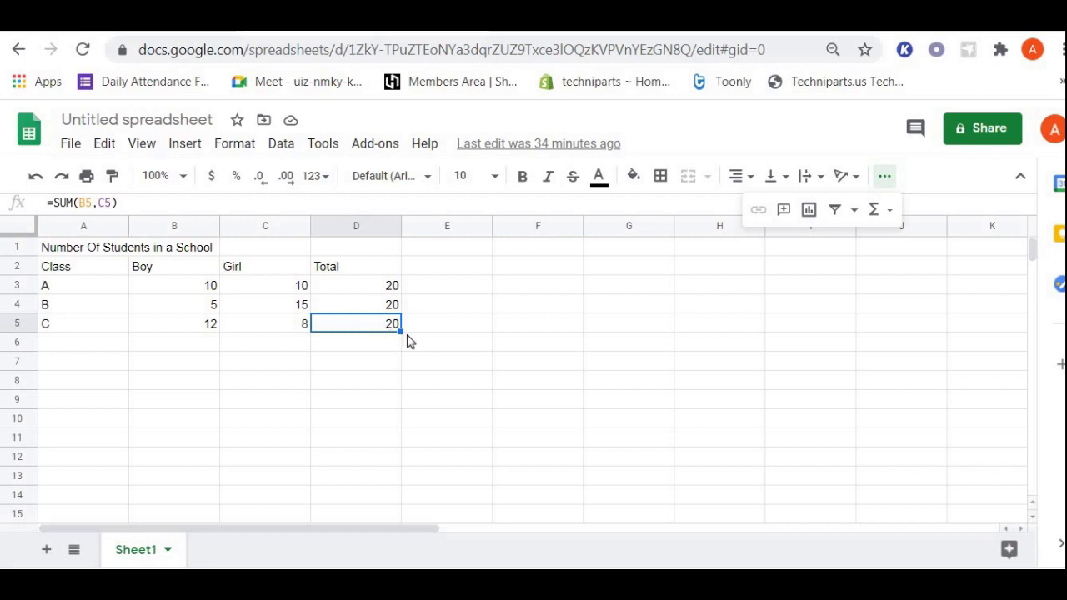
{"action": "left_click", "coordinate": [419, 291]}
{"action": "left_click", "coordinate": [364, 291]}
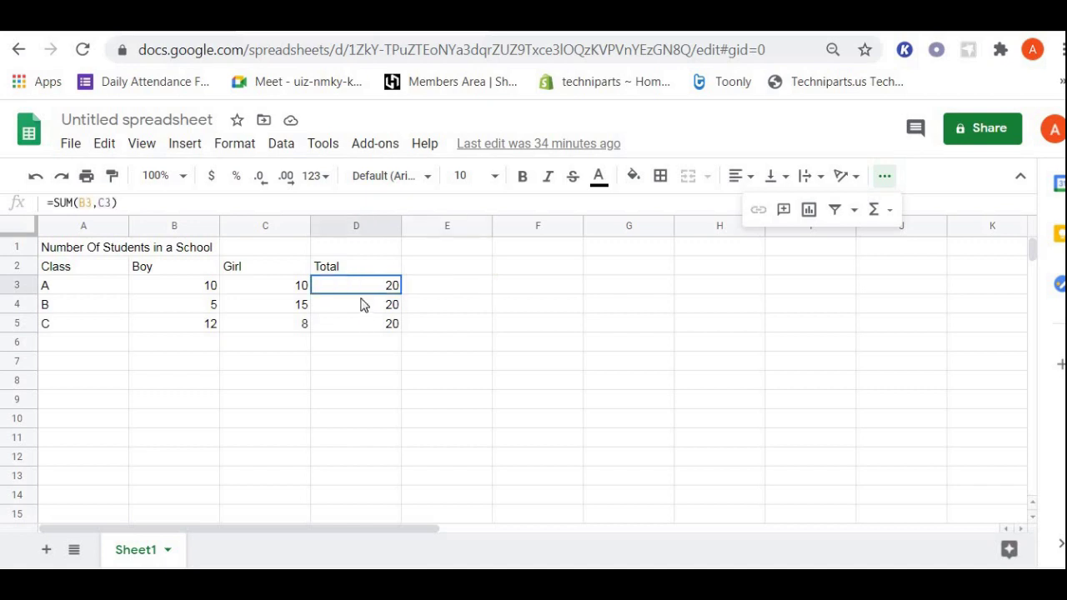
{"action": "left_click_drag", "start_coordinate": [365, 305], "coordinate": [361, 331]}
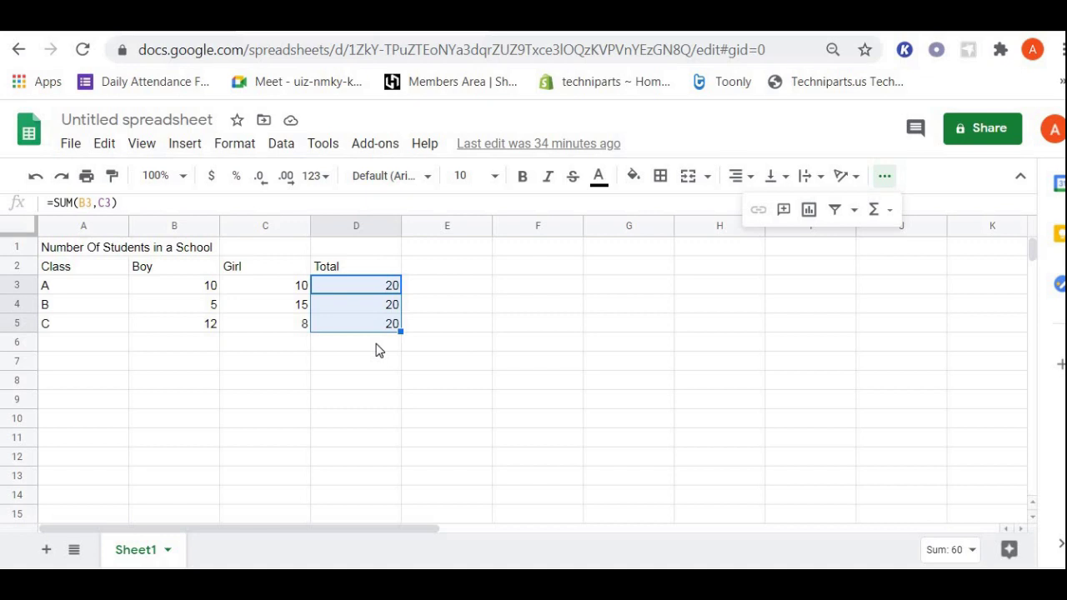
{"action": "left_click", "coordinate": [438, 345]}
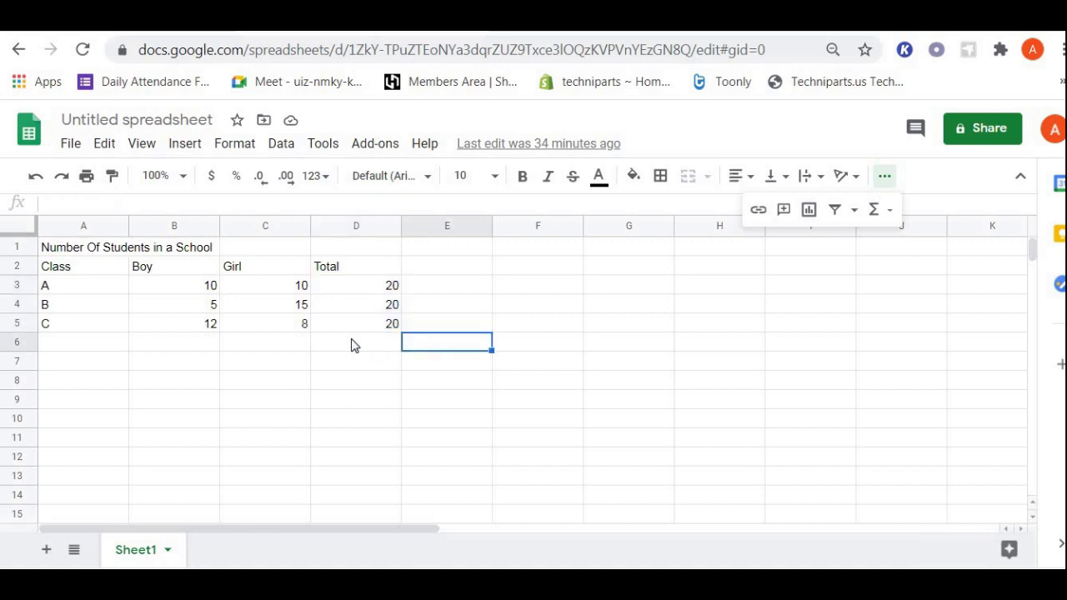
- Enter the label "Grand Total" in cell A6, below the class C row
{"action": "left_click", "coordinate": [76, 344]}
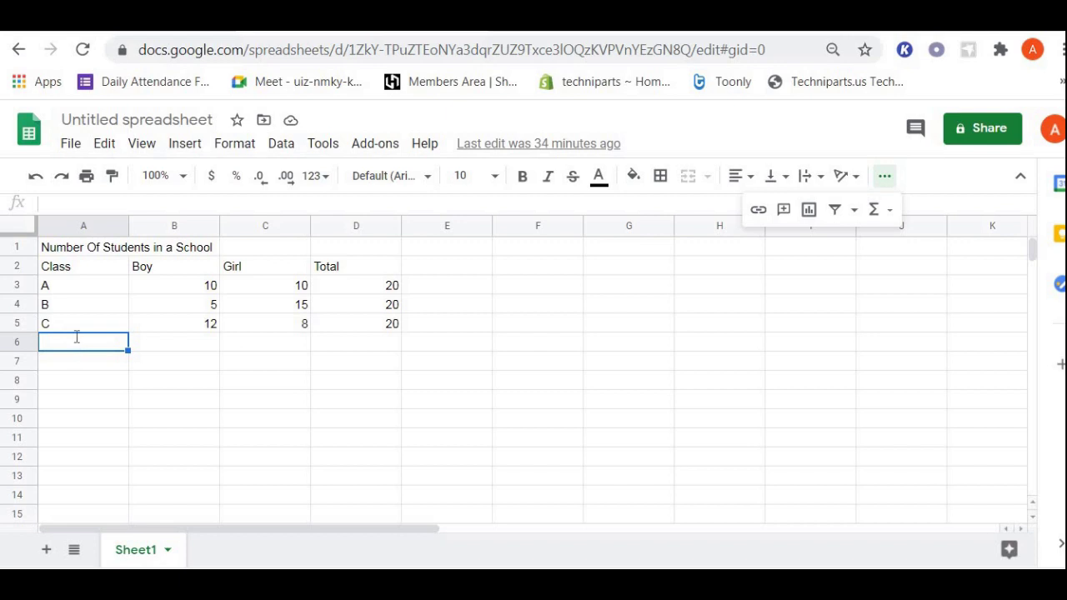
{"action": "type", "text": "Grand T"}
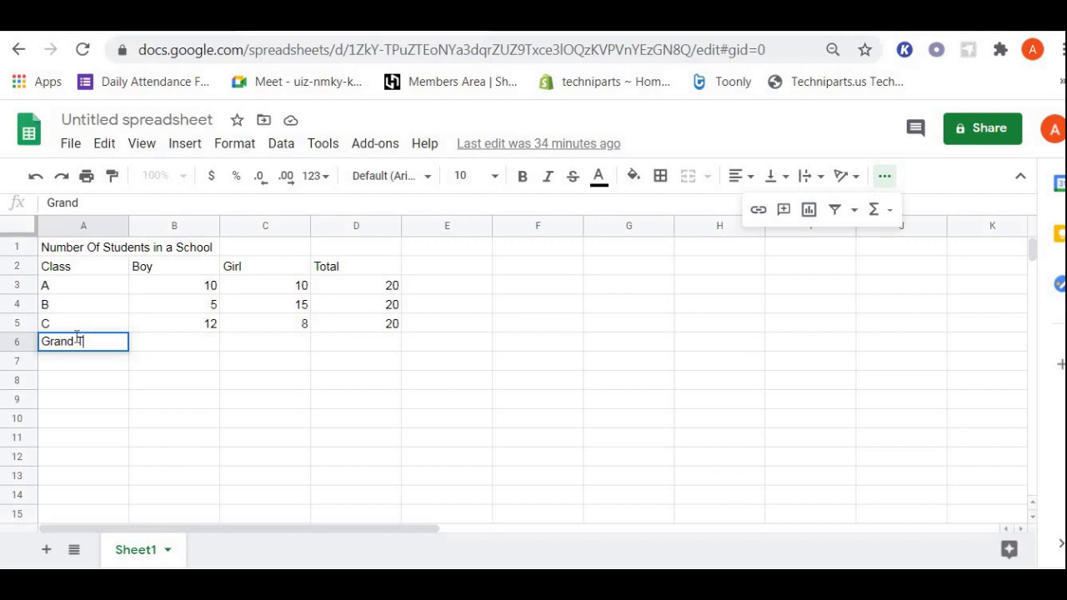
{"action": "type", "text": "Total"}
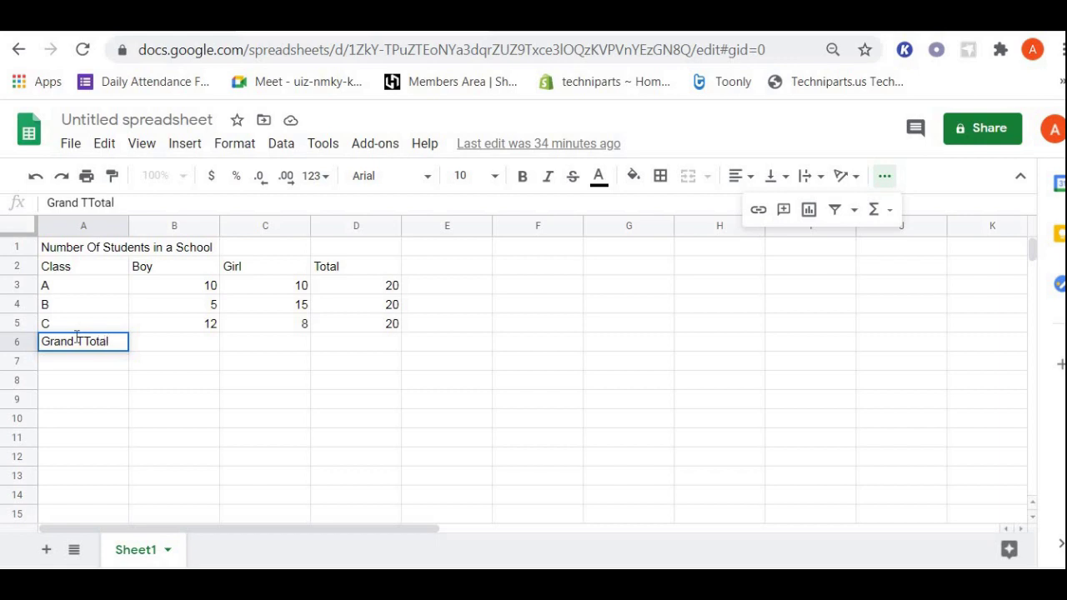
{"action": "left_click", "coordinate": [227, 397]}
{"action": "left_click", "coordinate": [94, 350]}
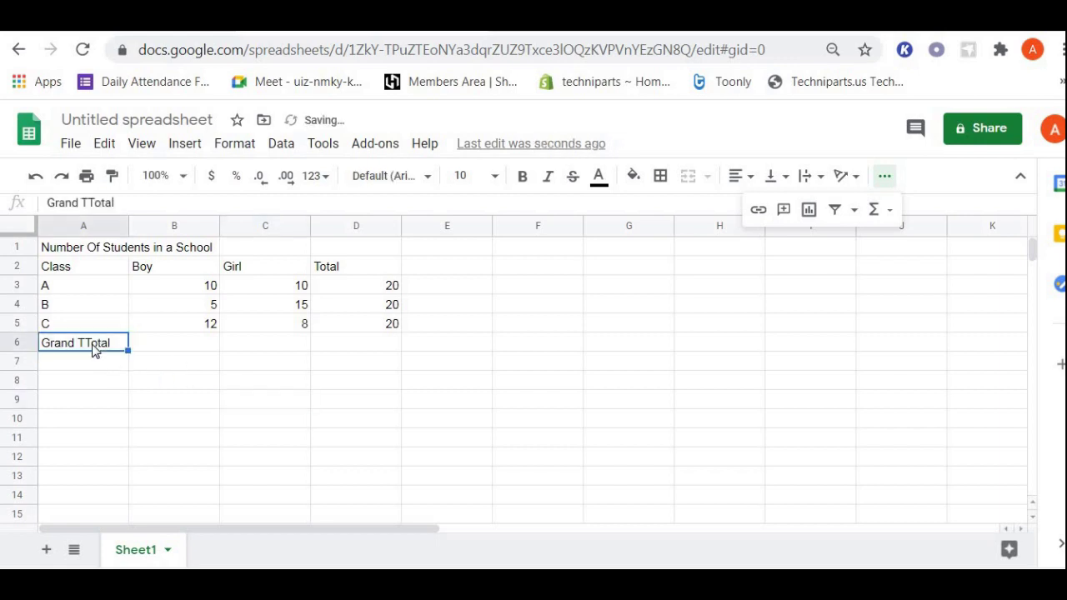
{"action": "double_click", "coordinate": [95, 350]}
{"action": "key", "text": "BackSpace"}
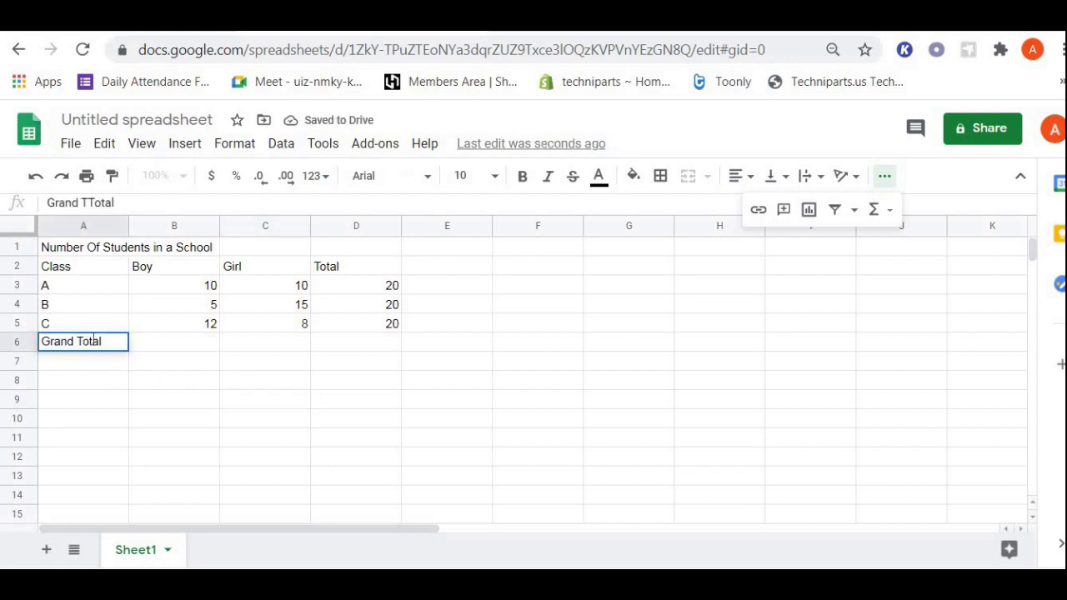
{"action": "left_click", "coordinate": [185, 348]}
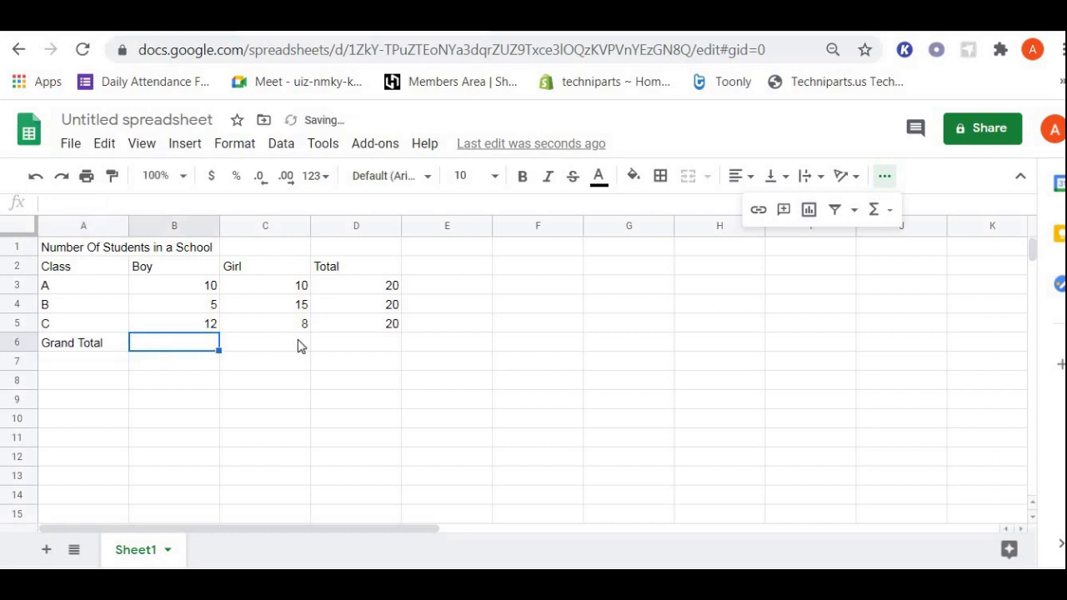
- Insert a SUM of the class totals D3:D5 into cell D6 of the Grand Total row
{"action": "left_click", "coordinate": [300, 346]}
{"action": "left_click", "coordinate": [374, 345]}
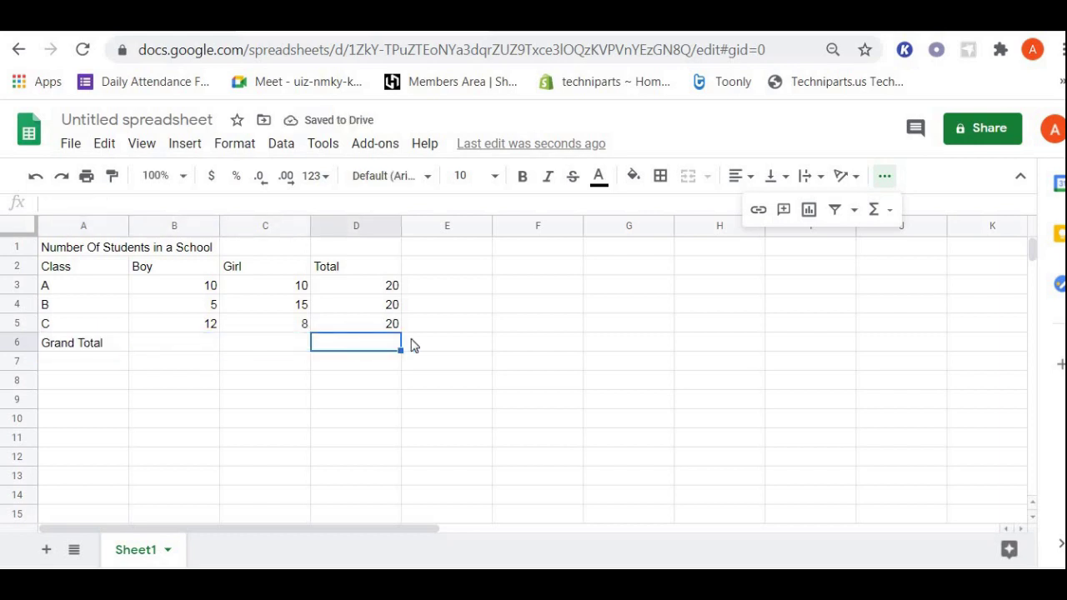
{"action": "left_click", "coordinate": [412, 290]}
{"action": "left_click", "coordinate": [354, 288]}
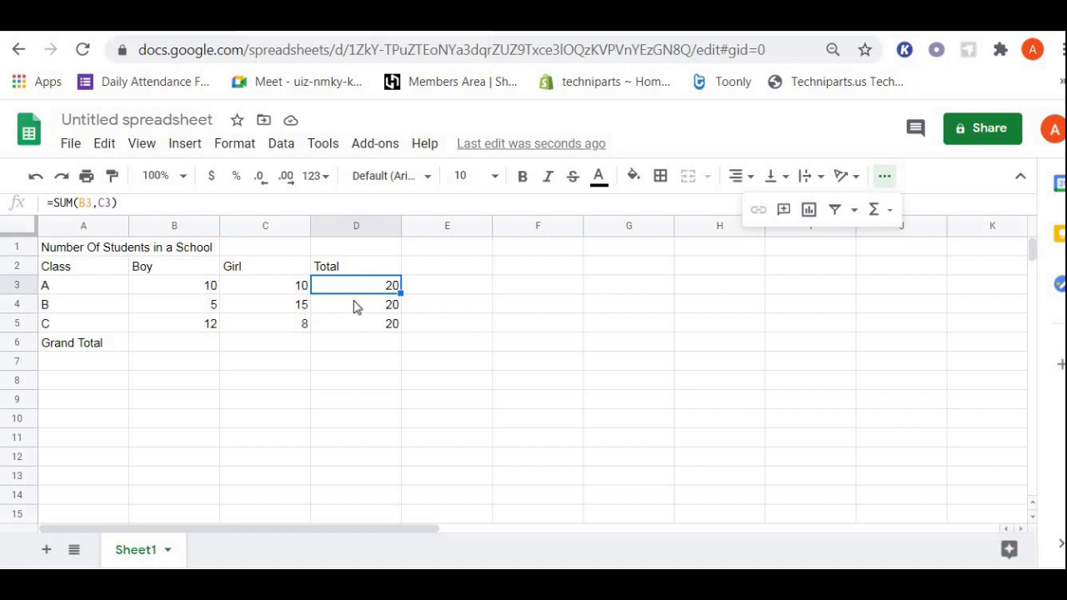
{"action": "left_click", "coordinate": [355, 305]}
{"action": "key", "text": "Down"}
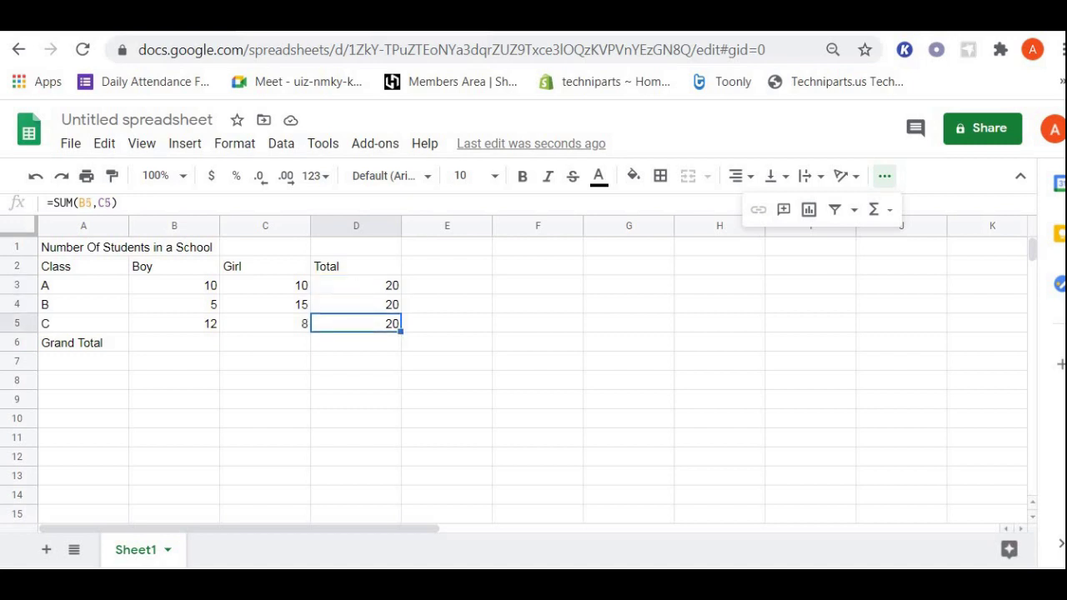
{"action": "left_click_drag", "start_coordinate": [354, 281], "coordinate": [362, 332]}
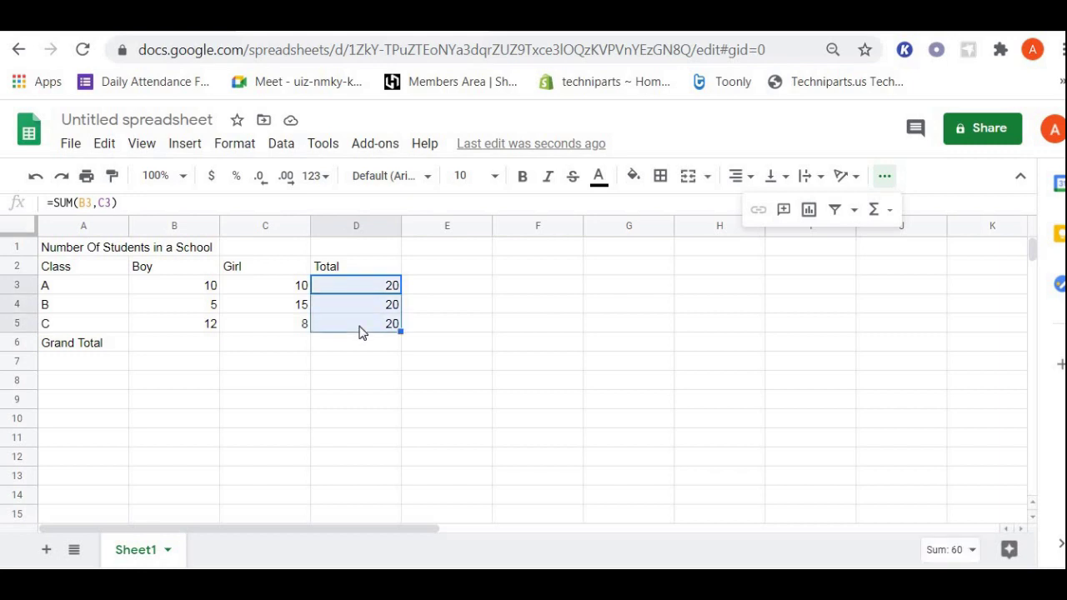
{"action": "left_click", "coordinate": [885, 179]}
{"action": "left_click", "coordinate": [885, 179]}
{"action": "left_click", "coordinate": [884, 211]}
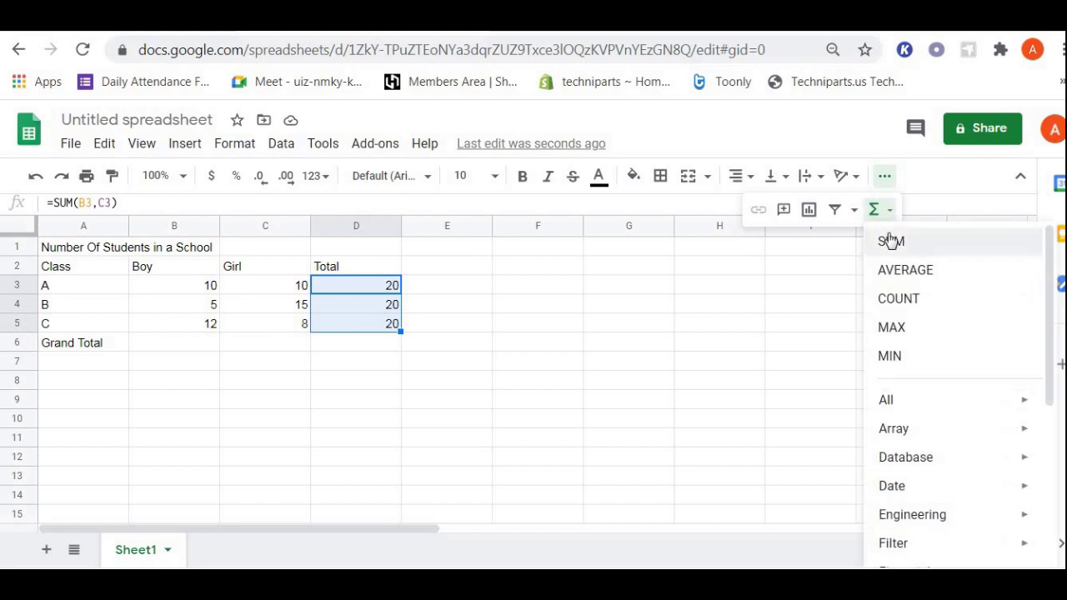
{"action": "left_click", "coordinate": [889, 233]}
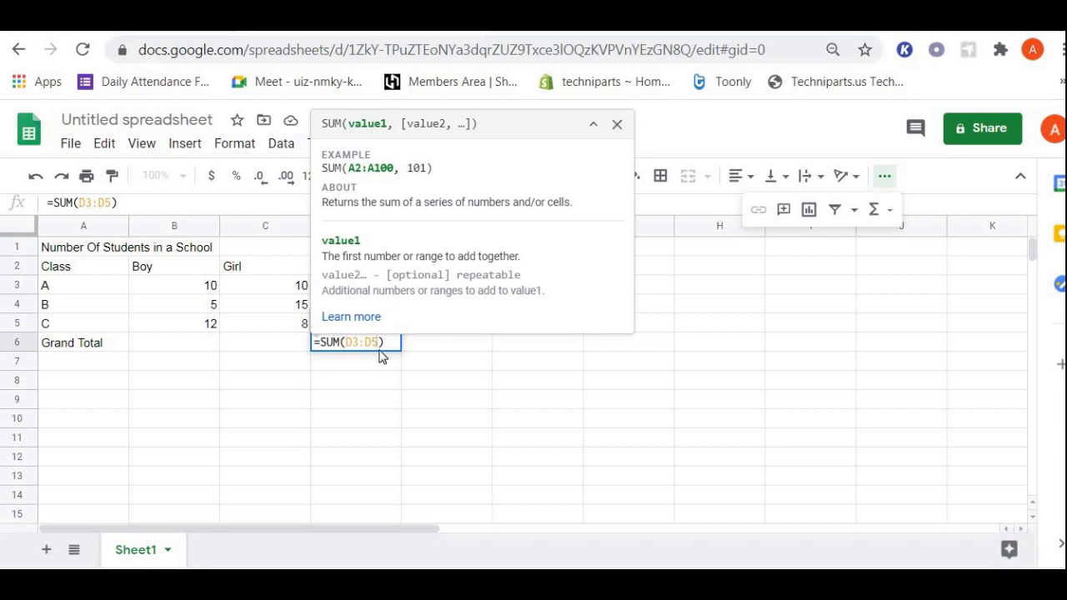
{"action": "key", "text": "Return"}
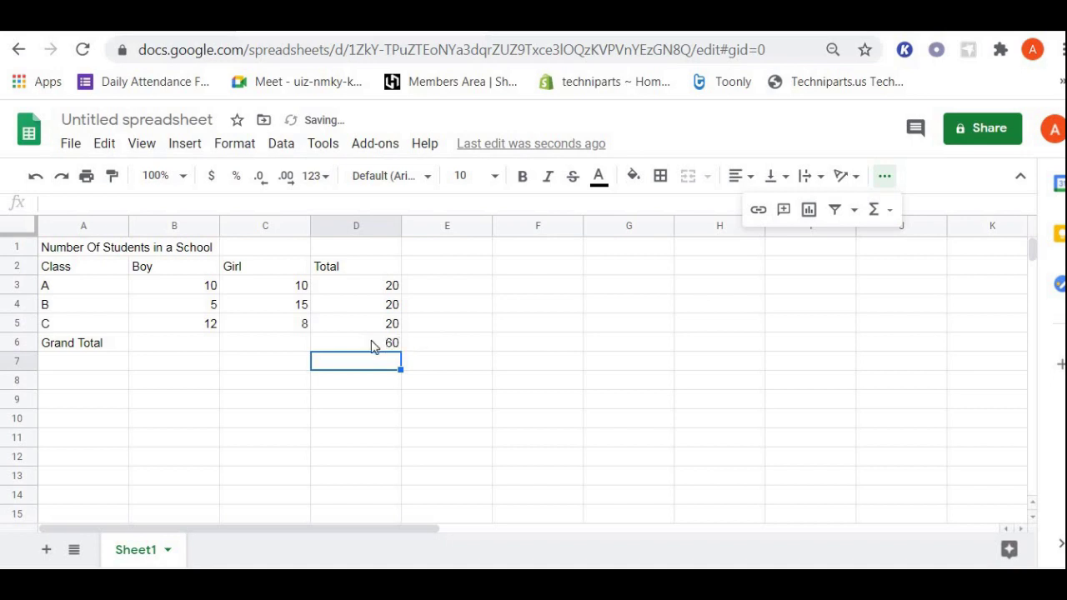
- Clear the SUM formula from cell D6 in the Grand Total row
{"action": "left_click", "coordinate": [372, 346]}
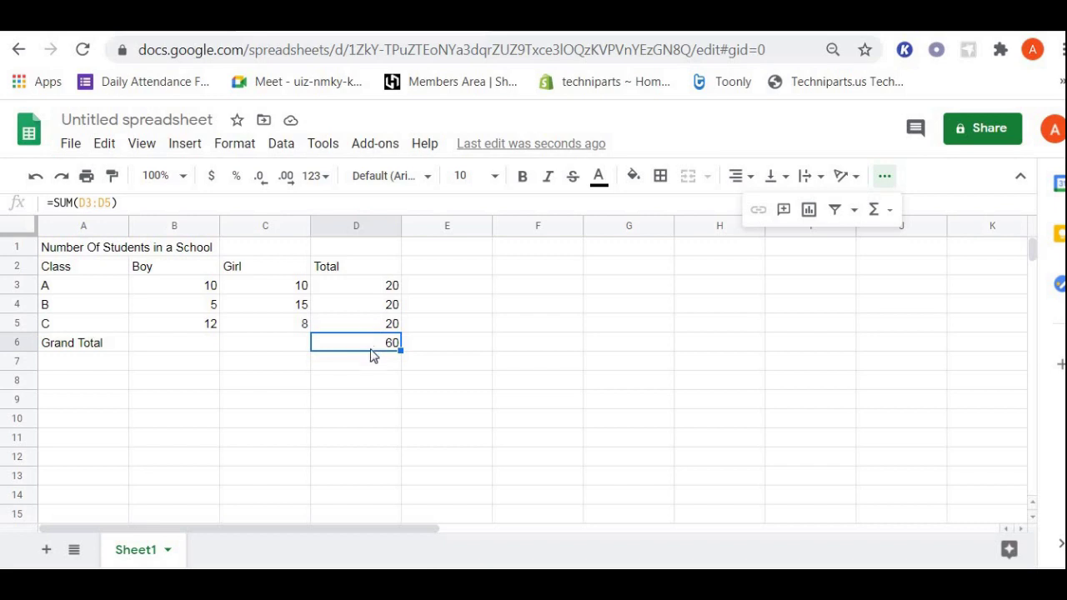
{"action": "left_click", "coordinate": [374, 367]}
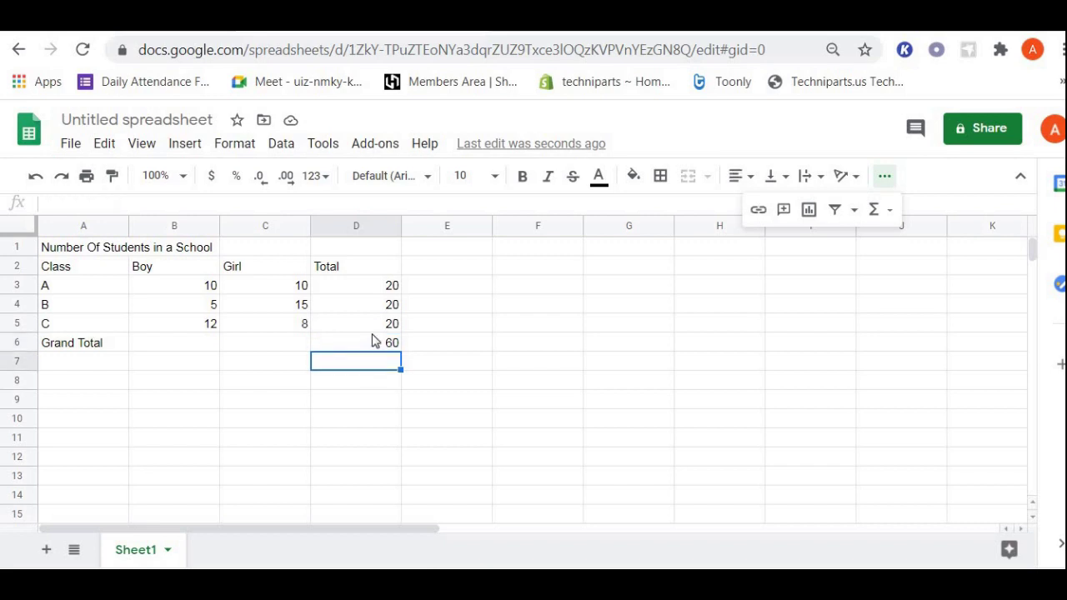
{"action": "left_click", "coordinate": [373, 331]}
{"action": "left_click", "coordinate": [371, 342]}
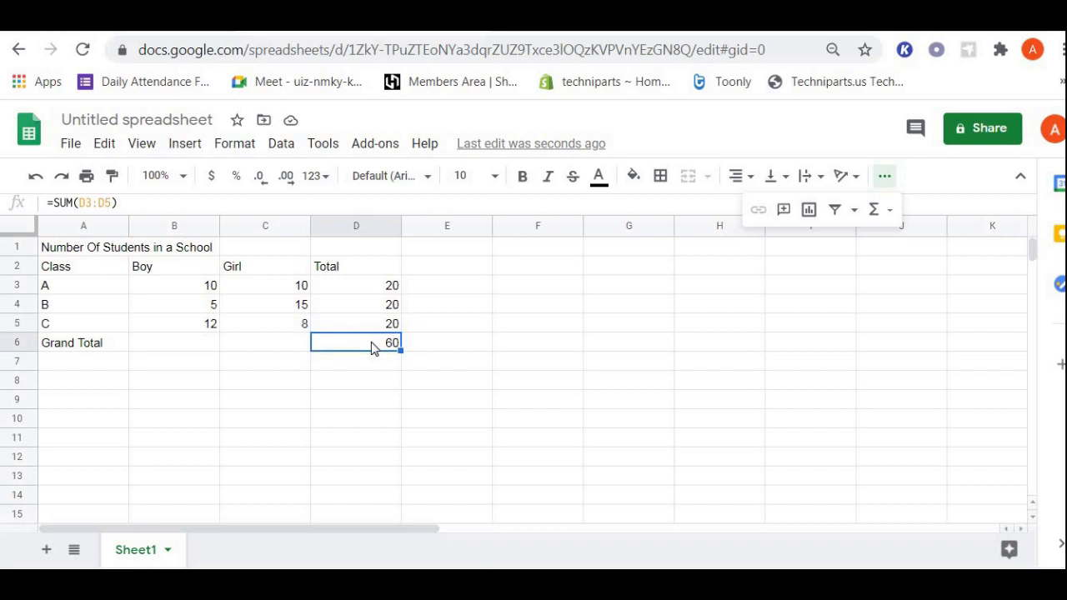
{"action": "key", "text": "Delete"}
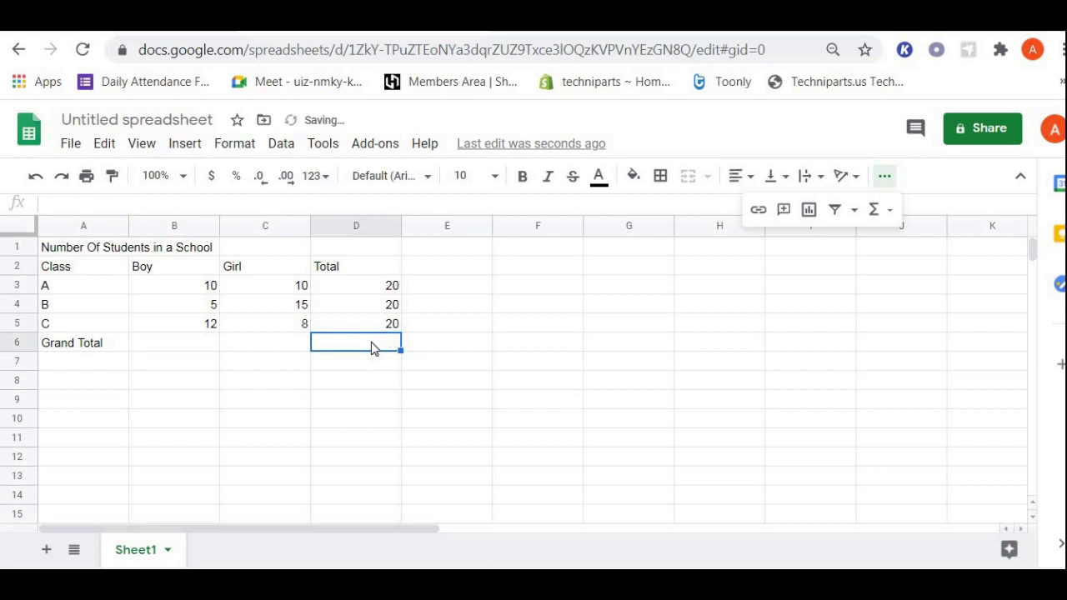
{"action": "left_click", "coordinate": [421, 346]}
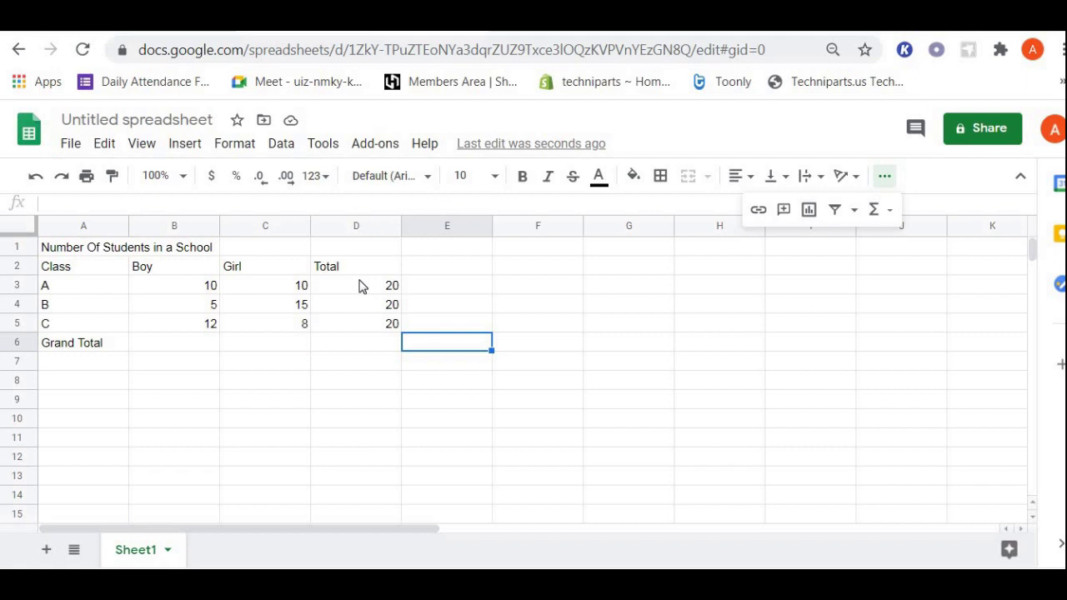
- Select the class totals D3:D5 and apply the SUM function to enter =SUM(D3:D5) in cell D6
{"action": "left_click_drag", "start_coordinate": [360, 287], "coordinate": [362, 329]}
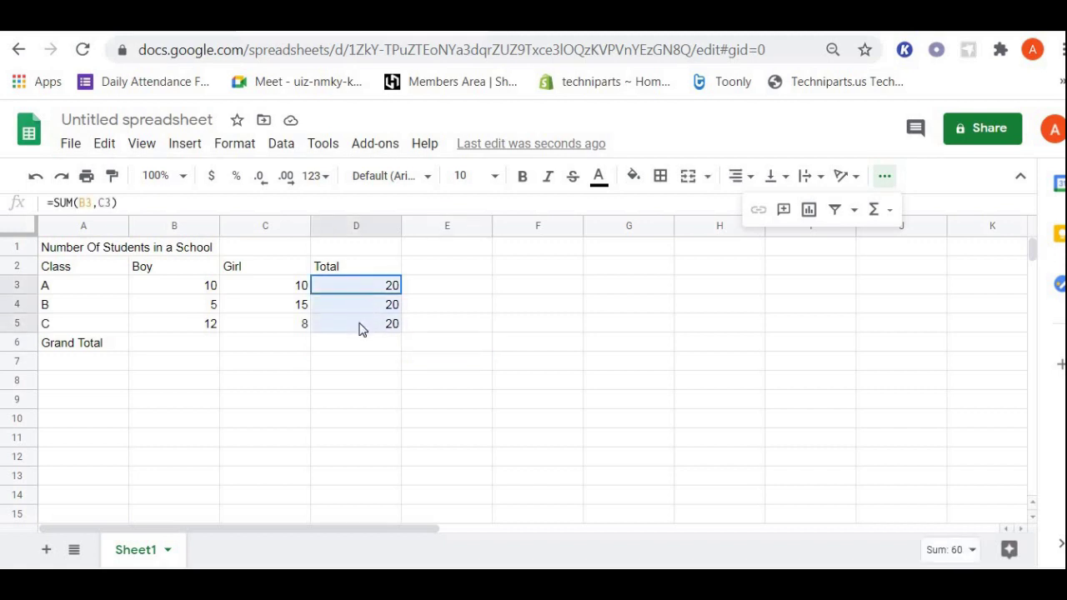
{"action": "left_click", "coordinate": [420, 290]}
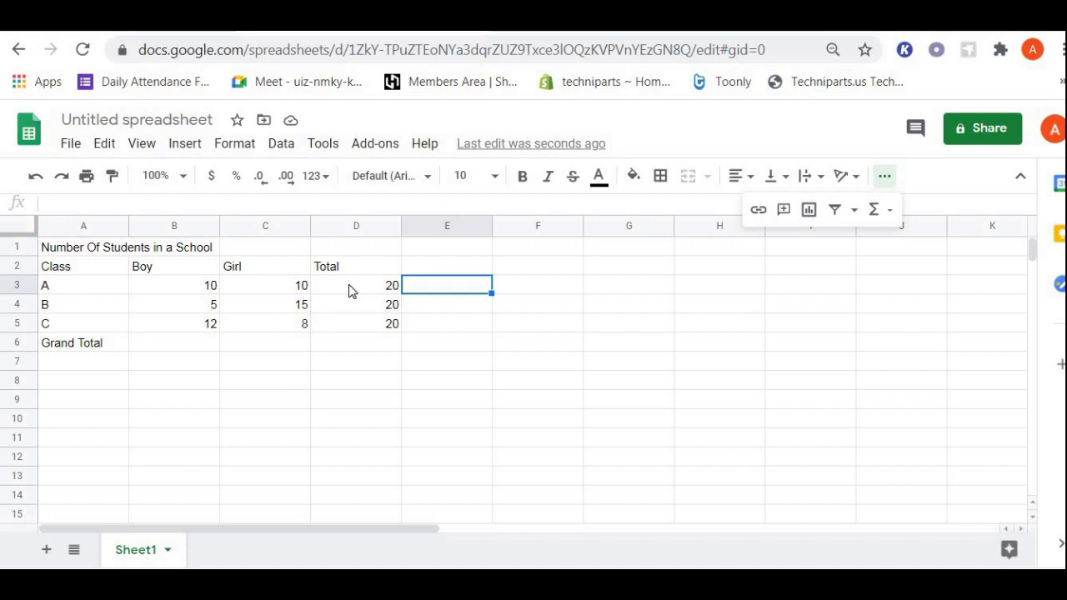
{"action": "left_click", "coordinate": [349, 291]}
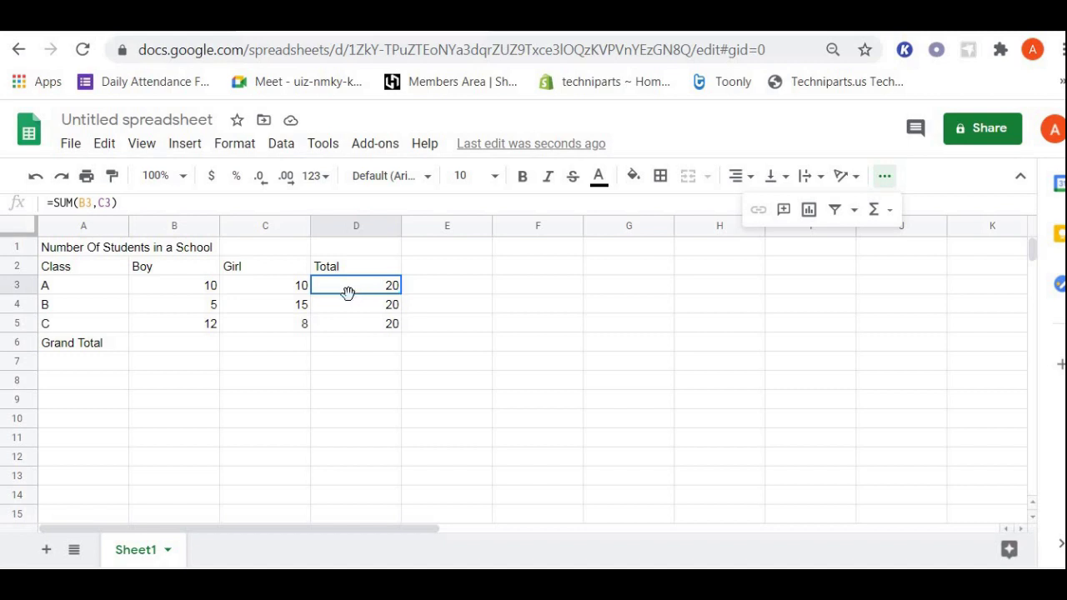
{"action": "left_click_drag", "start_coordinate": [347, 292], "coordinate": [351, 325]}
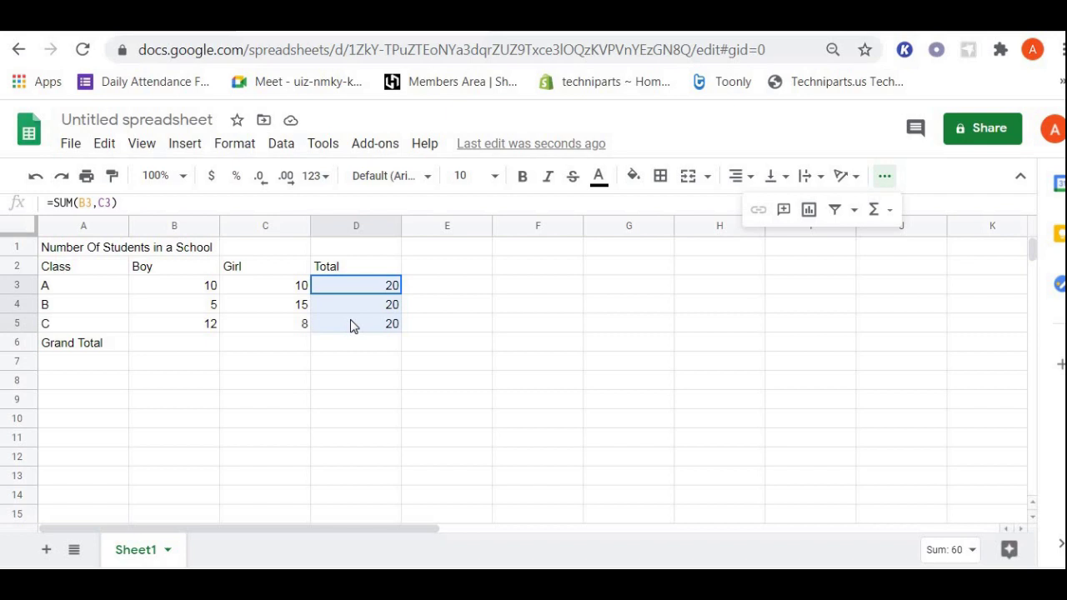
{"action": "left_click_drag", "start_coordinate": [350, 320], "coordinate": [350, 320]}
{"action": "left_click", "coordinate": [884, 177]}
{"action": "left_click", "coordinate": [885, 177]}
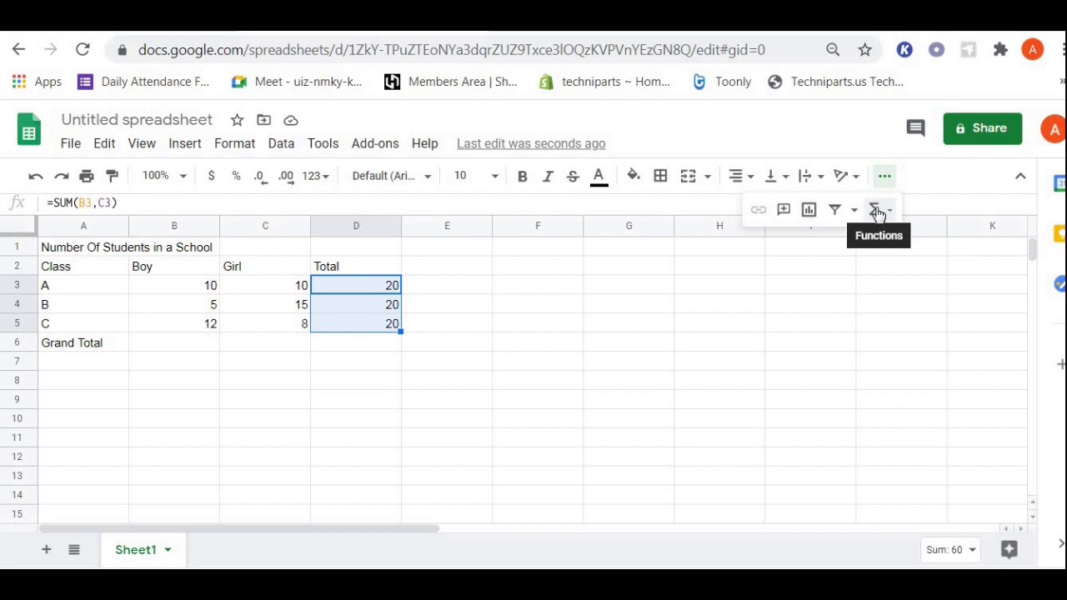
{"action": "left_click", "coordinate": [876, 213]}
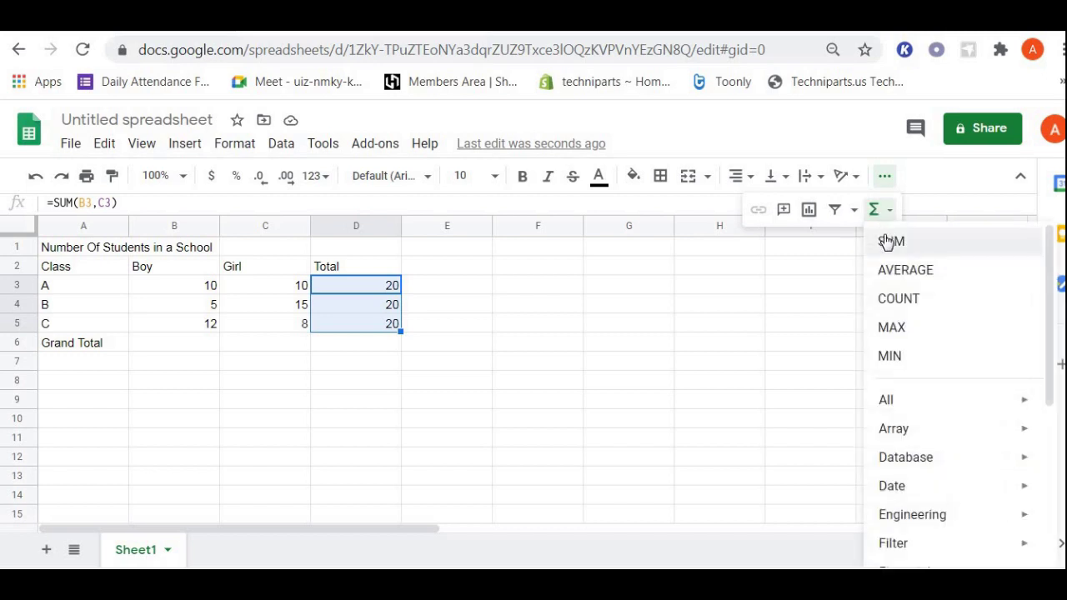
{"action": "left_click", "coordinate": [889, 242]}
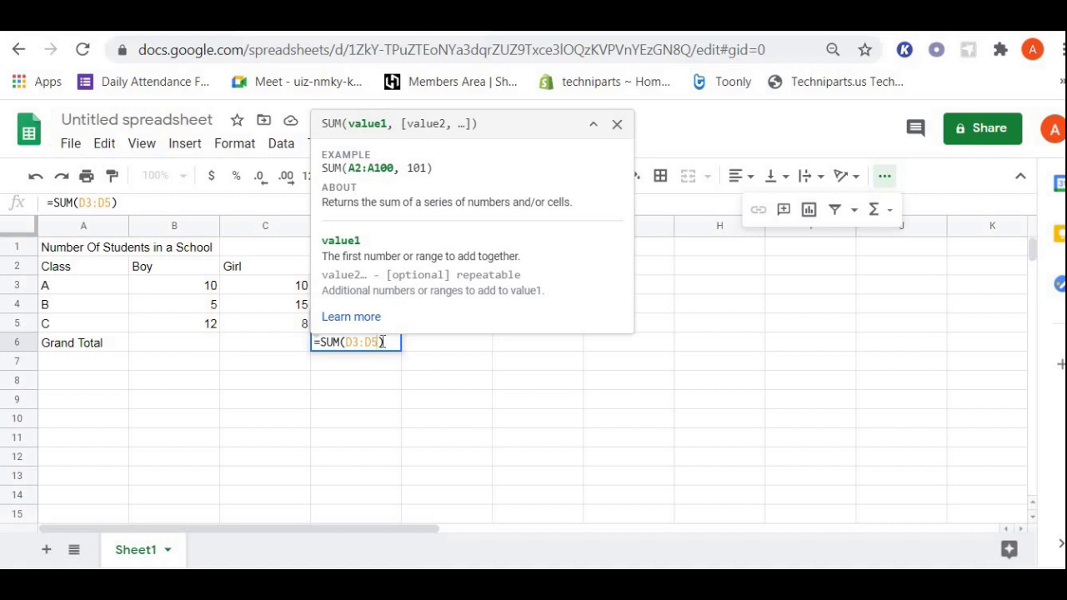
{"action": "key", "text": "Return"}
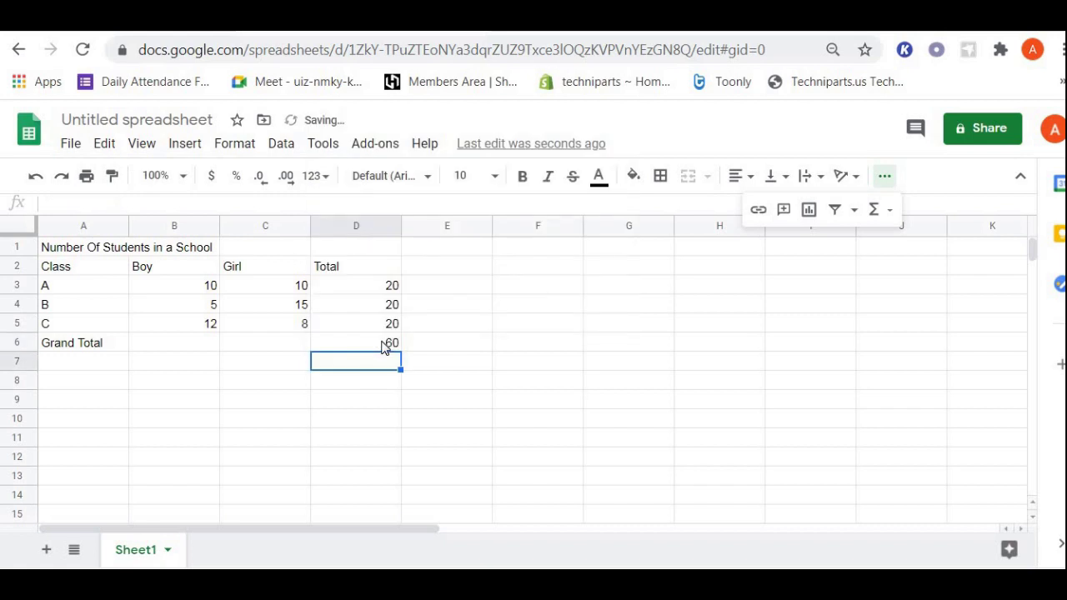
{"action": "left_click", "coordinate": [386, 347]}
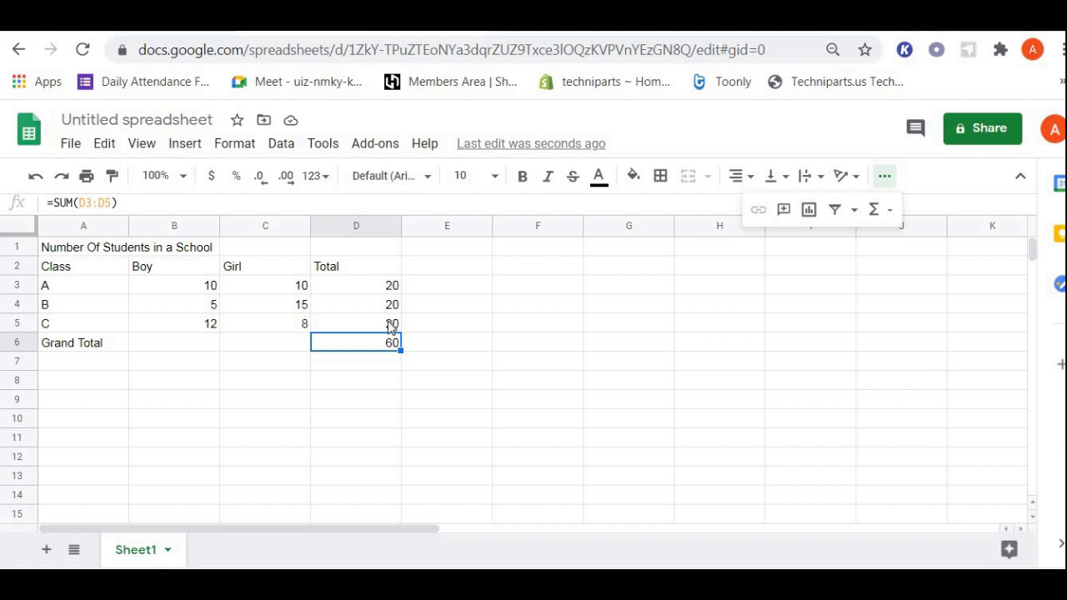
{"action": "left_click", "coordinate": [382, 367]}
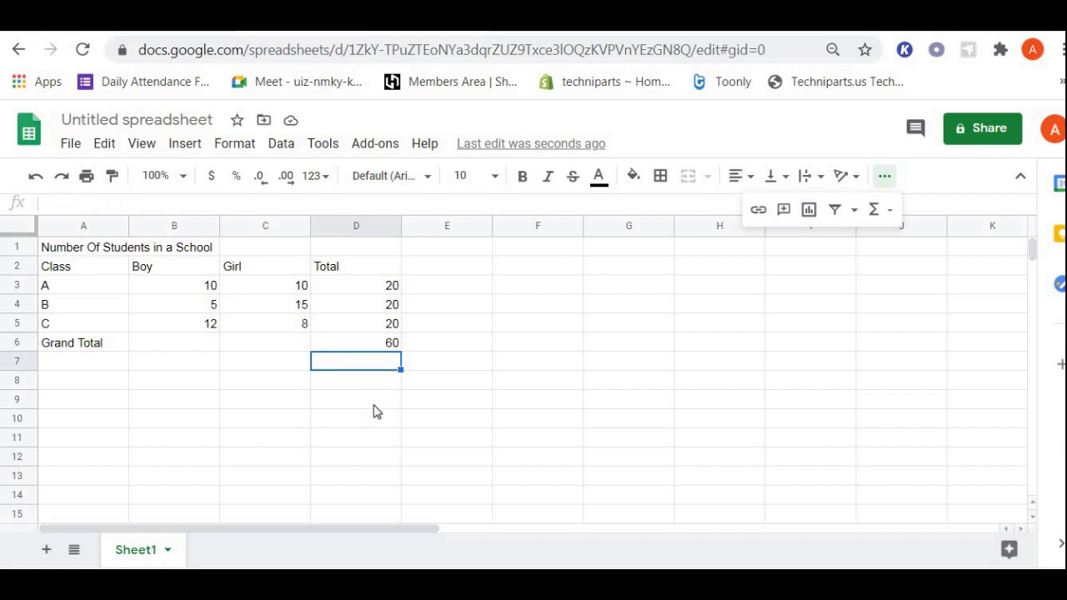
{"action": "left_click", "coordinate": [374, 407]}
{"action": "left_click", "coordinate": [361, 365]}
- Fill the Grand Total row, cells A6:D6, with the bright cyan background colour
{"action": "left_click_drag", "start_coordinate": [58, 344], "coordinate": [361, 347]}
{"action": "left_click_drag", "start_coordinate": [364, 348], "coordinate": [363, 349]}
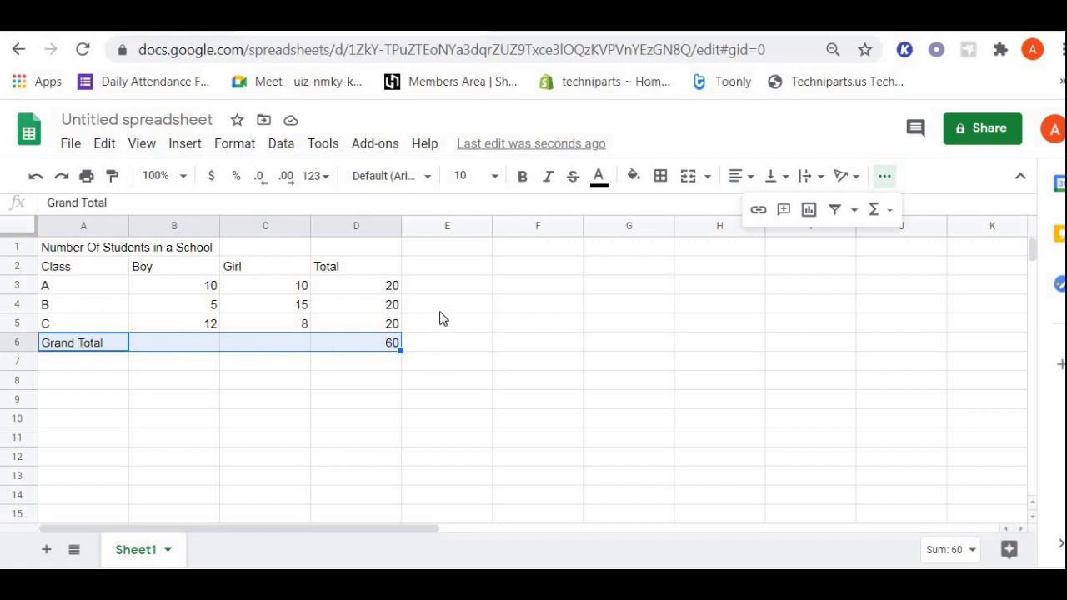
{"action": "left_click", "coordinate": [635, 182]}
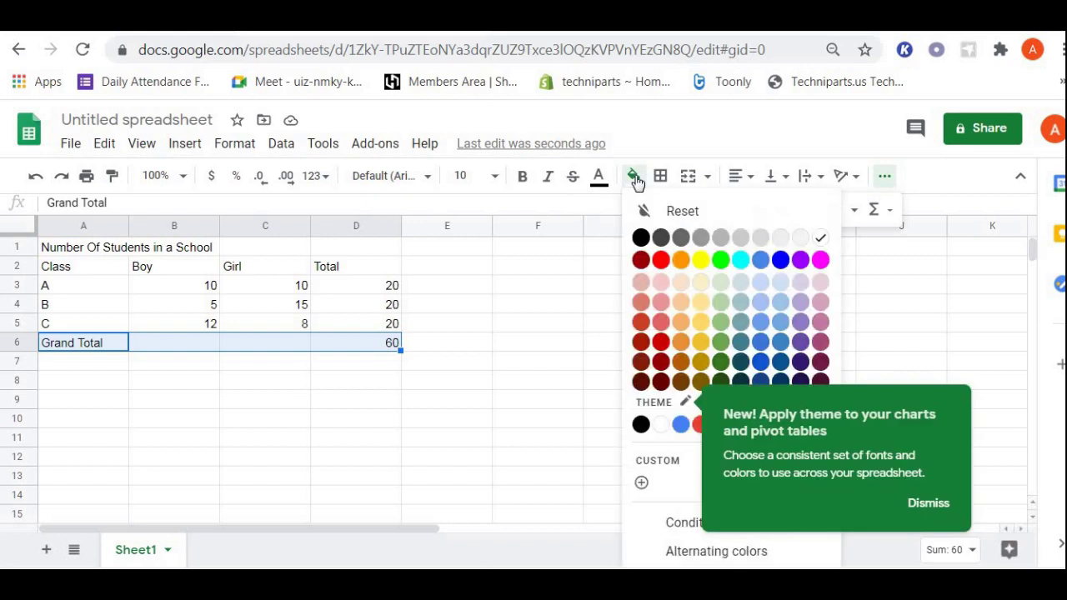
{"action": "left_click", "coordinate": [741, 260]}
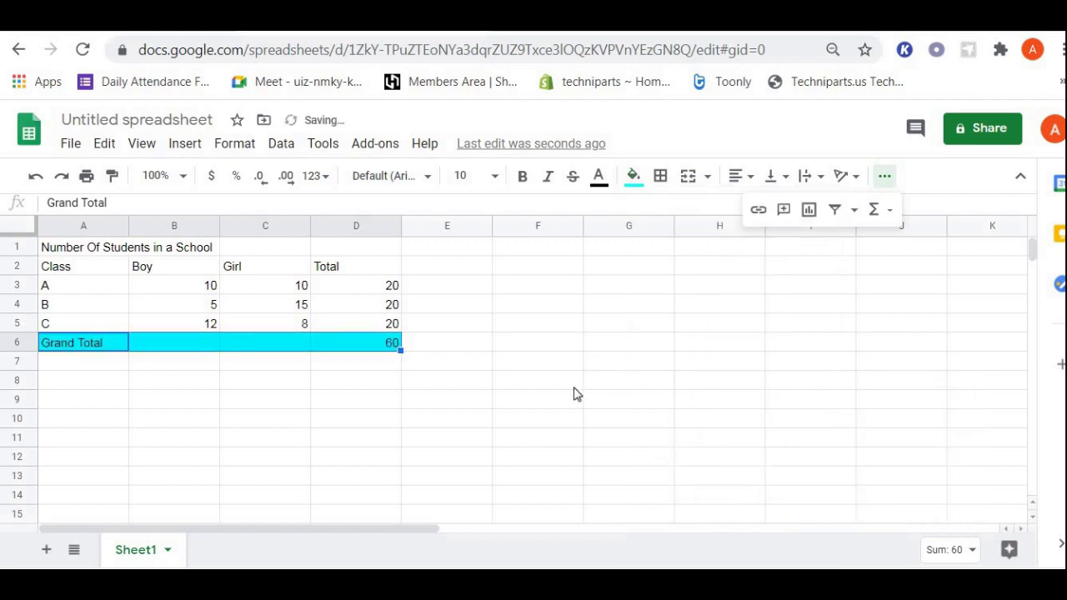
{"action": "left_click", "coordinate": [573, 385]}
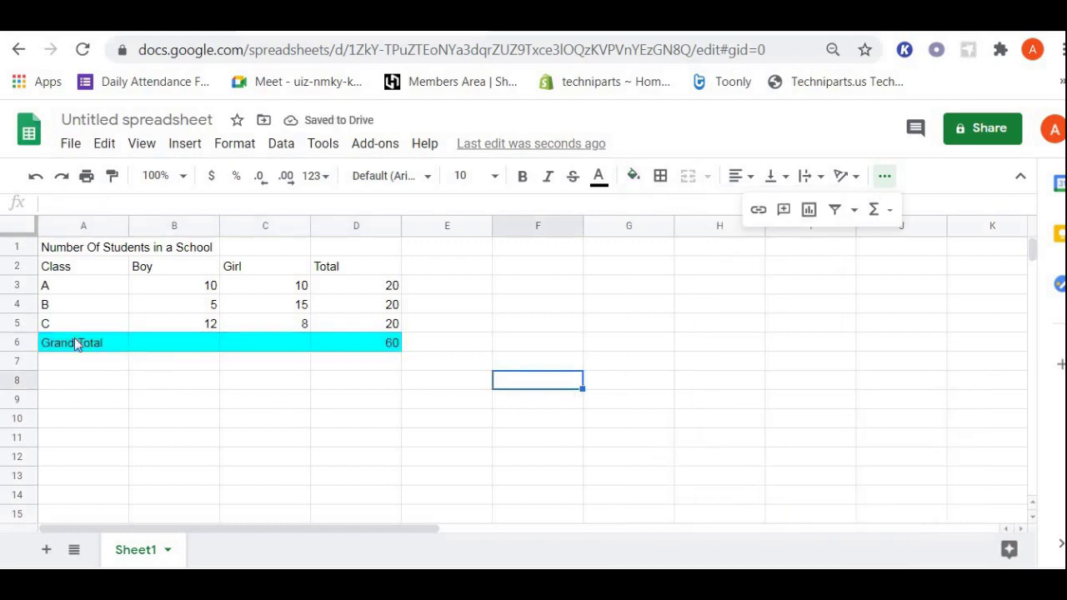
- Make the Grand Total row, cells A6:D6, bold
{"action": "left_click_drag", "start_coordinate": [76, 345], "coordinate": [387, 347]}
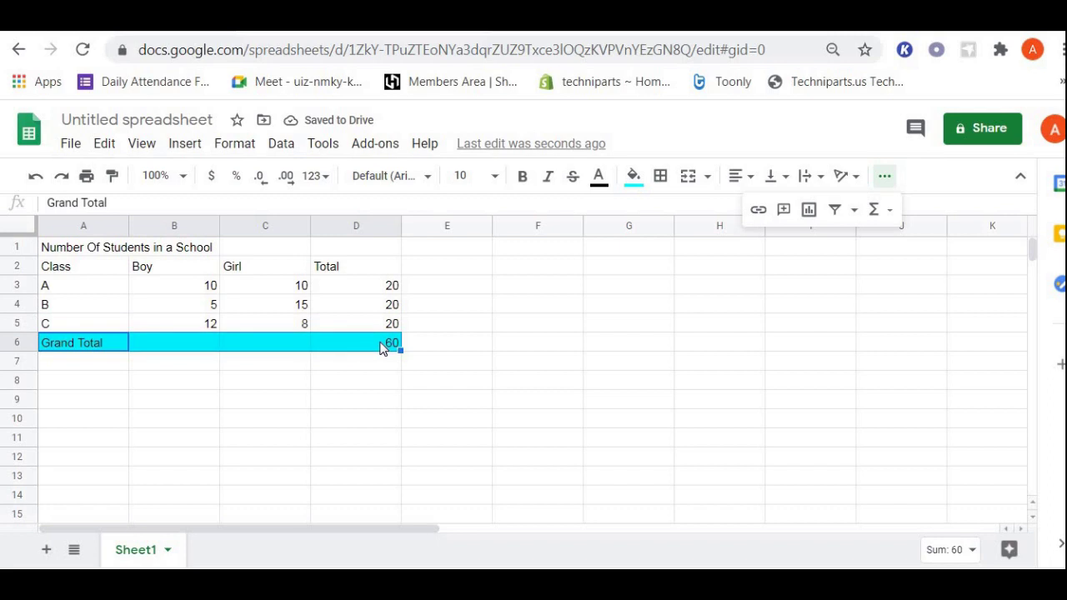
{"action": "left_click", "coordinate": [521, 179]}
{"action": "left_click", "coordinate": [458, 347]}
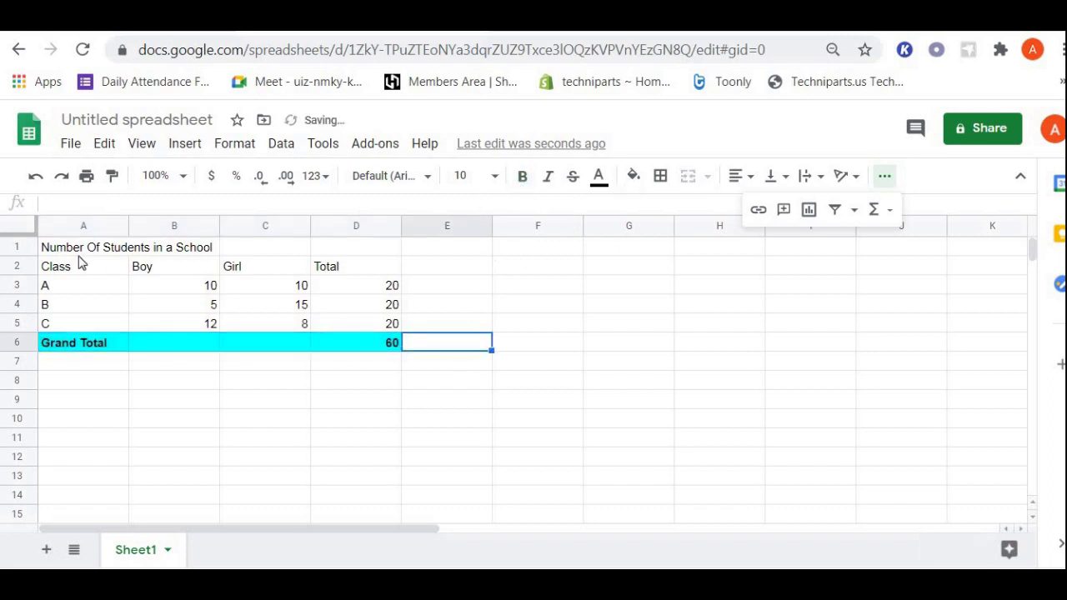
- Bold the title "Number Of Students in a School" in A1 and the column headings in A2:D2
{"action": "left_click", "coordinate": [75, 246]}
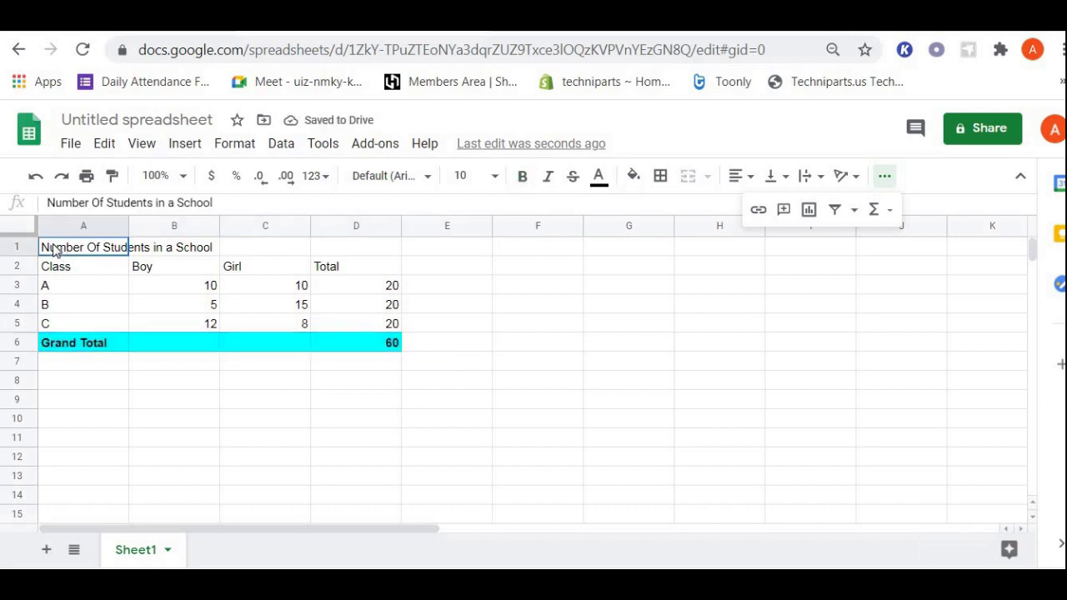
{"action": "left_click", "coordinate": [523, 176]}
{"action": "left_click", "coordinate": [537, 290]}
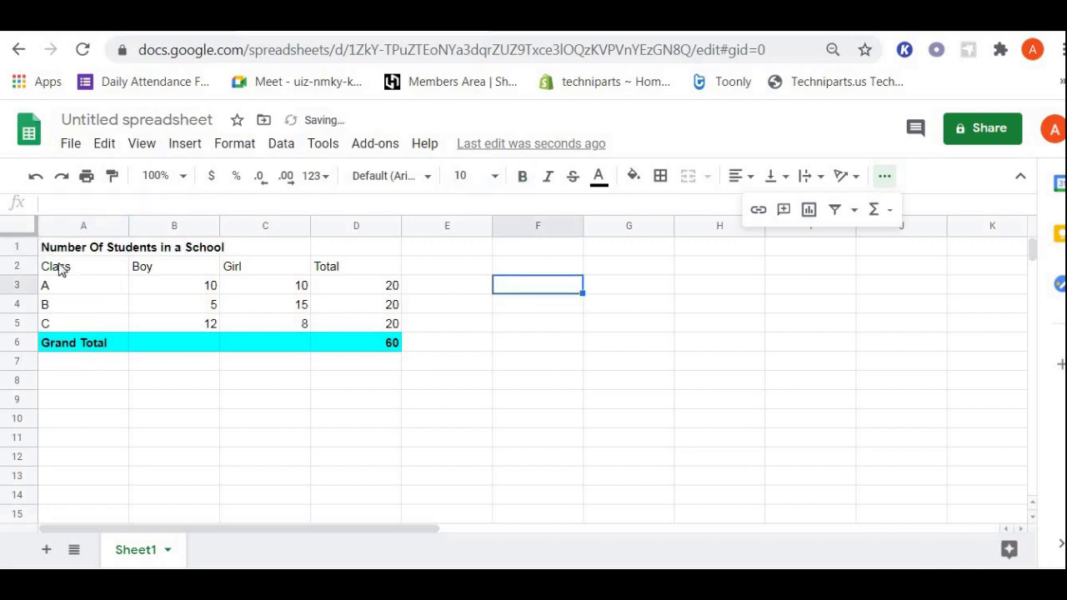
{"action": "left_click_drag", "start_coordinate": [59, 267], "coordinate": [349, 266]}
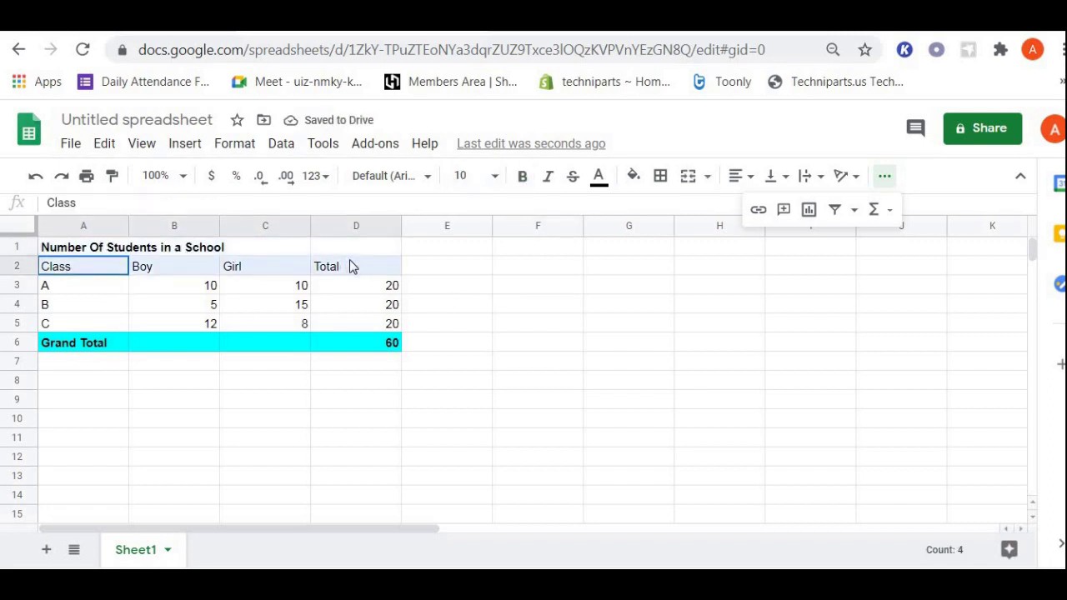
{"action": "left_click", "coordinate": [522, 176]}
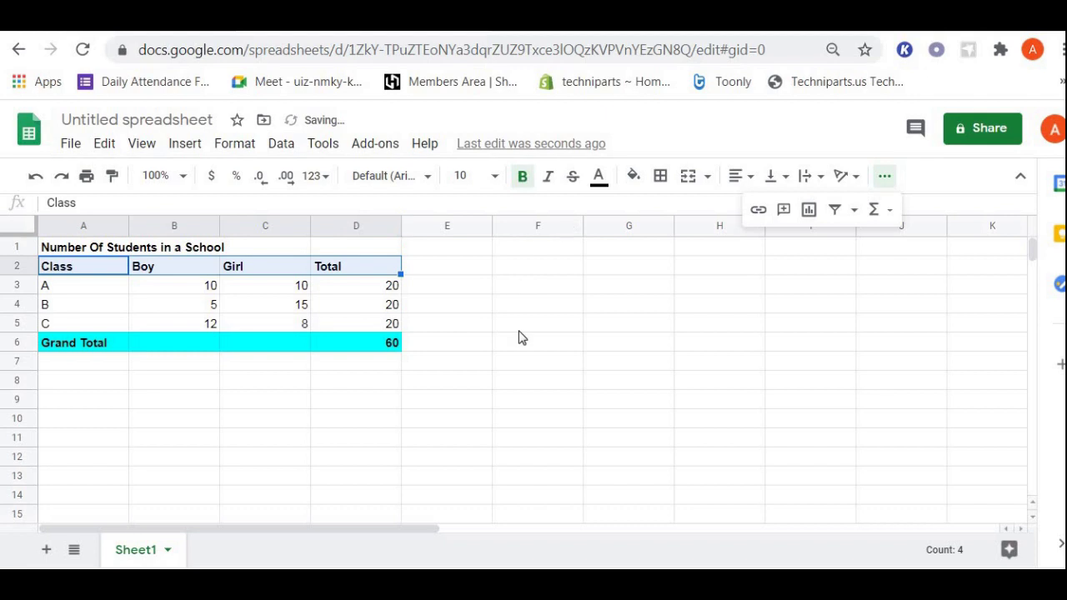
{"action": "left_click", "coordinate": [448, 403]}
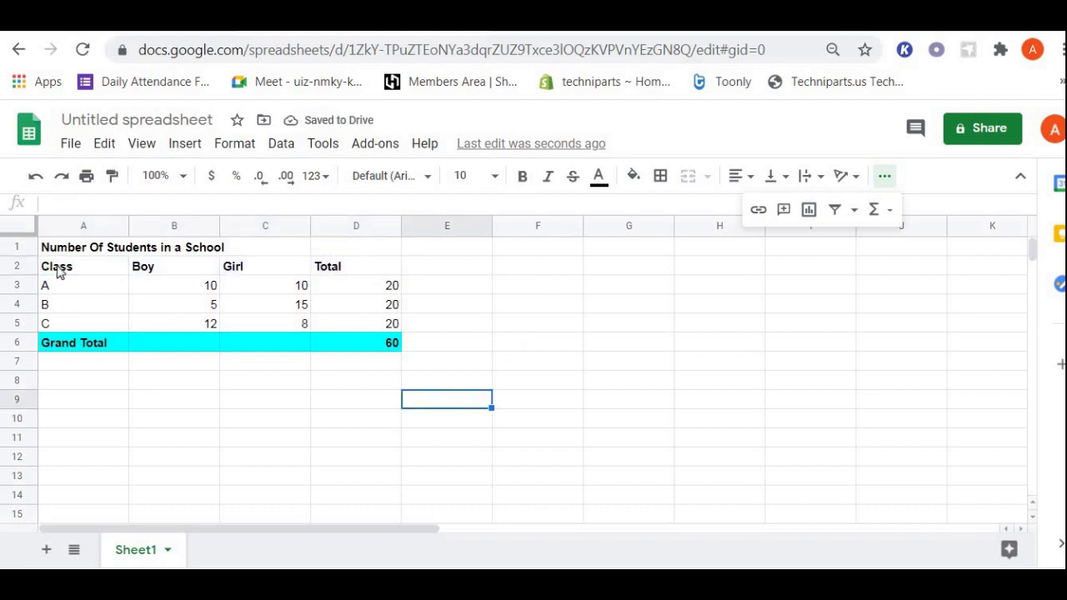
- Fill the heading row, cells A2:D2, with the bright yellow background colour
{"action": "left_click_drag", "start_coordinate": [61, 272], "coordinate": [374, 269]}
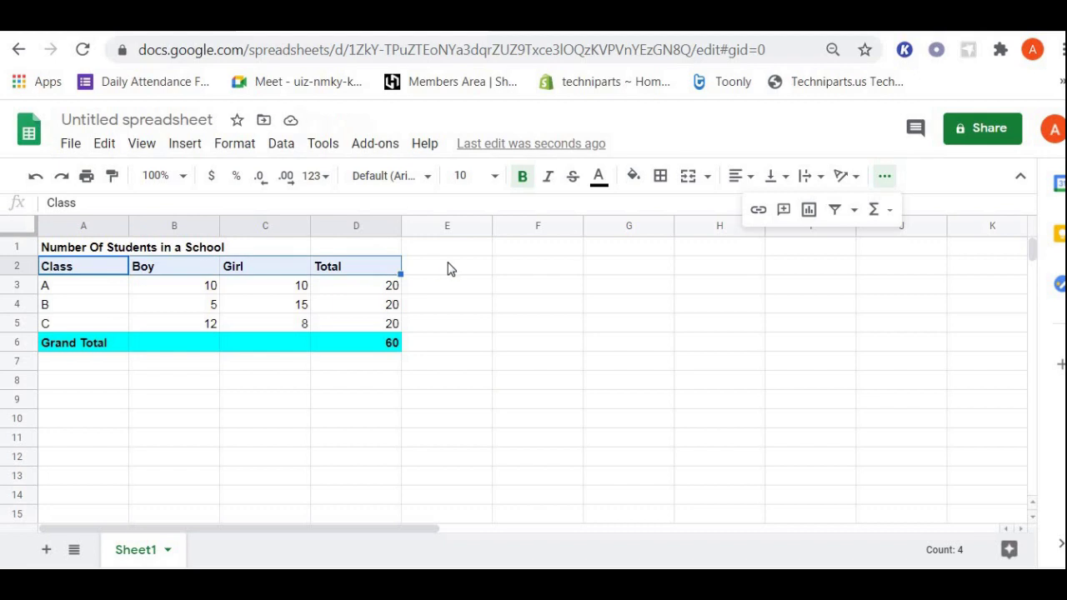
{"action": "left_click", "coordinate": [640, 180]}
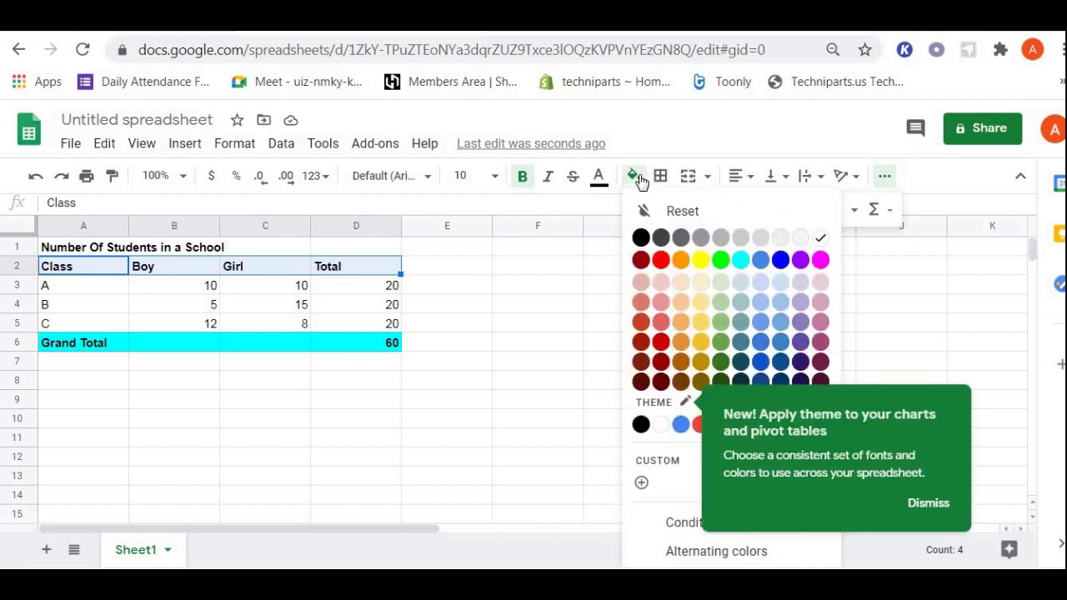
{"action": "left_click", "coordinate": [701, 262]}
{"action": "left_click", "coordinate": [546, 325]}
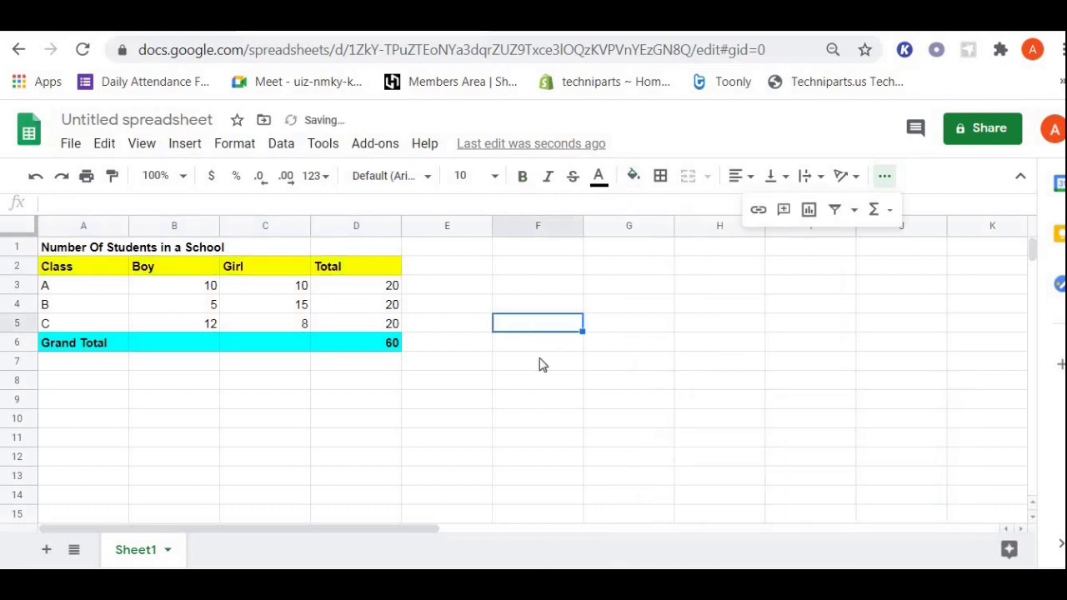
{"action": "left_click", "coordinate": [342, 495]}
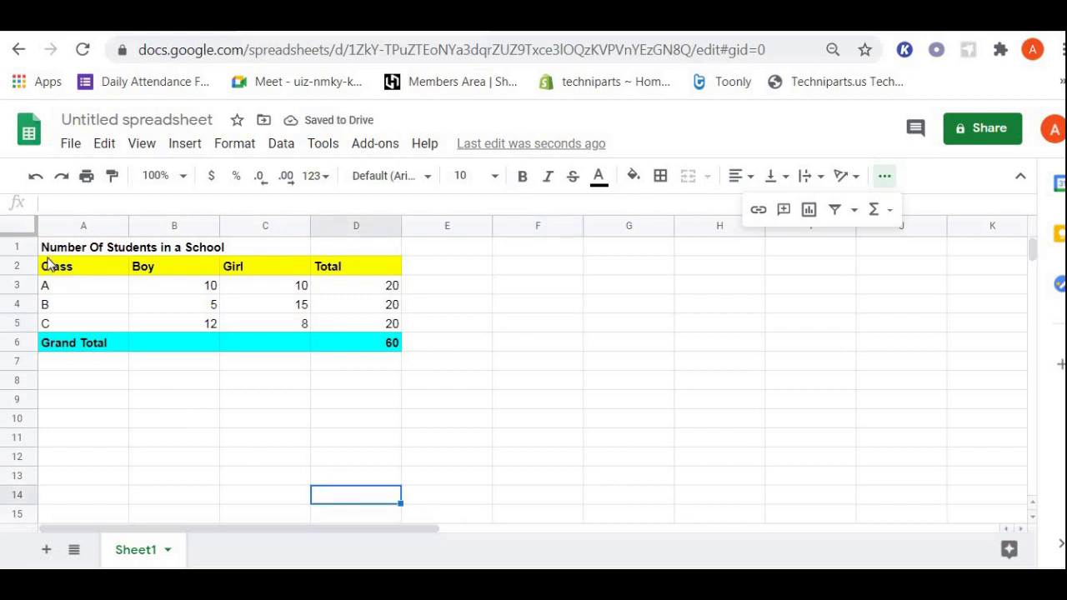
- Apply all borders to the table range A2:D6, from the headings down to the Grand Total row
{"action": "left_click_drag", "start_coordinate": [47, 268], "coordinate": [363, 349]}
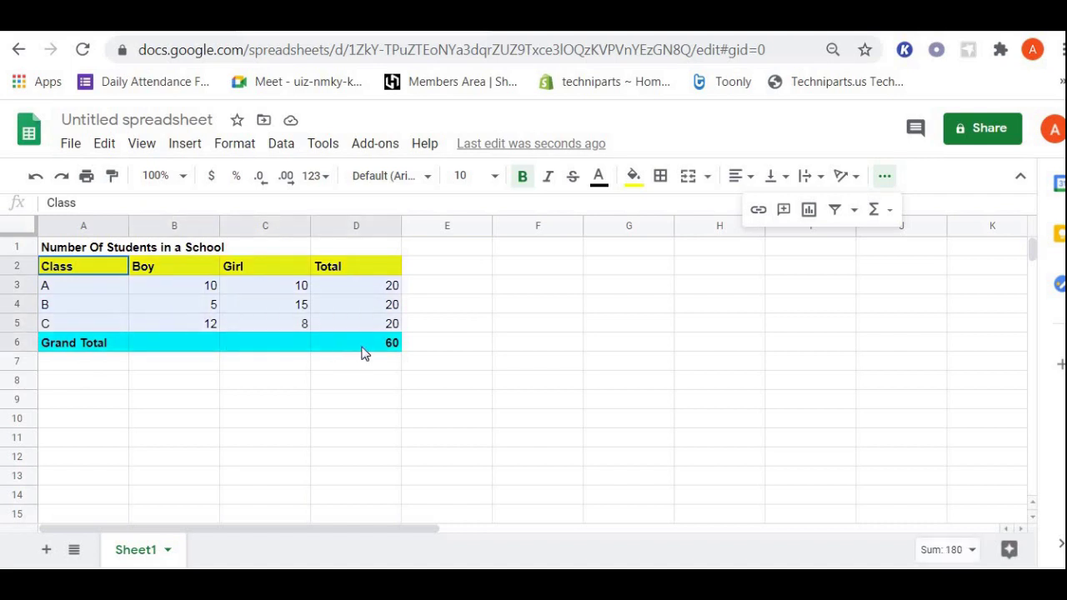
{"action": "left_click", "coordinate": [660, 178]}
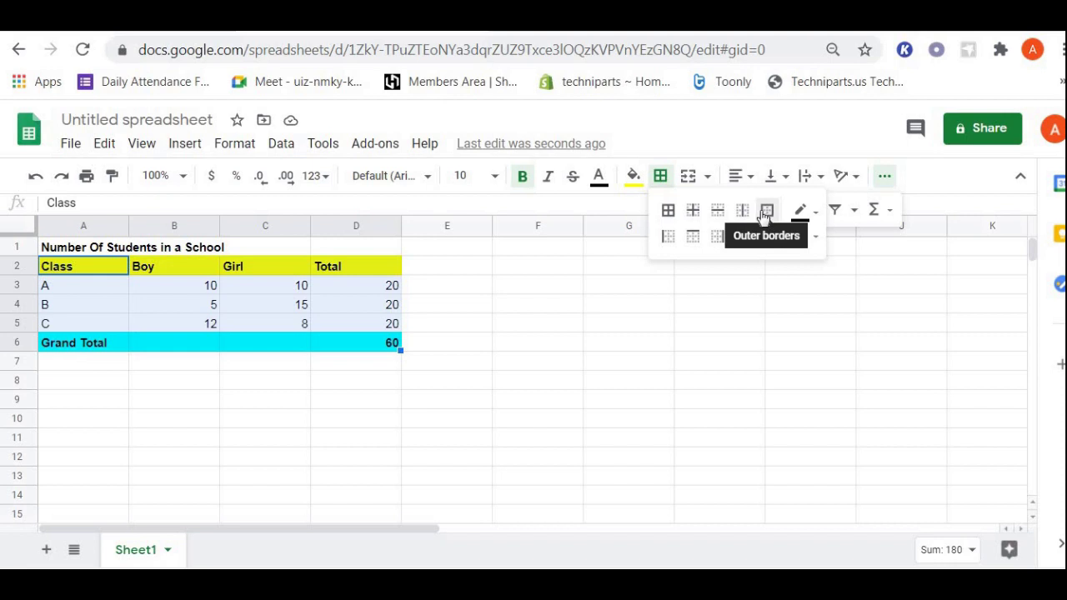
{"action": "left_click", "coordinate": [666, 212]}
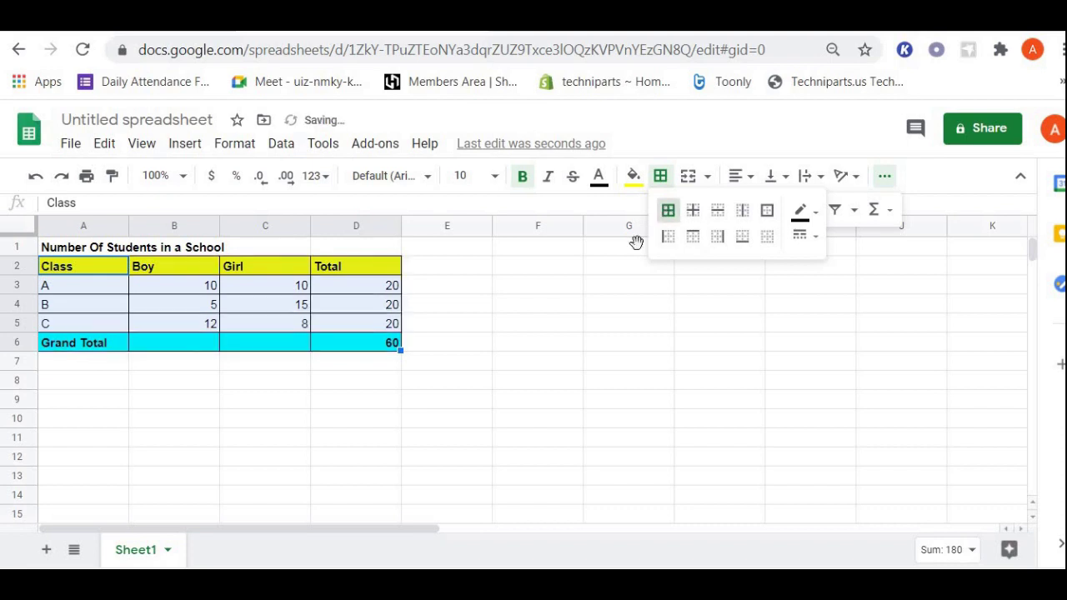
{"action": "left_click", "coordinate": [560, 341]}
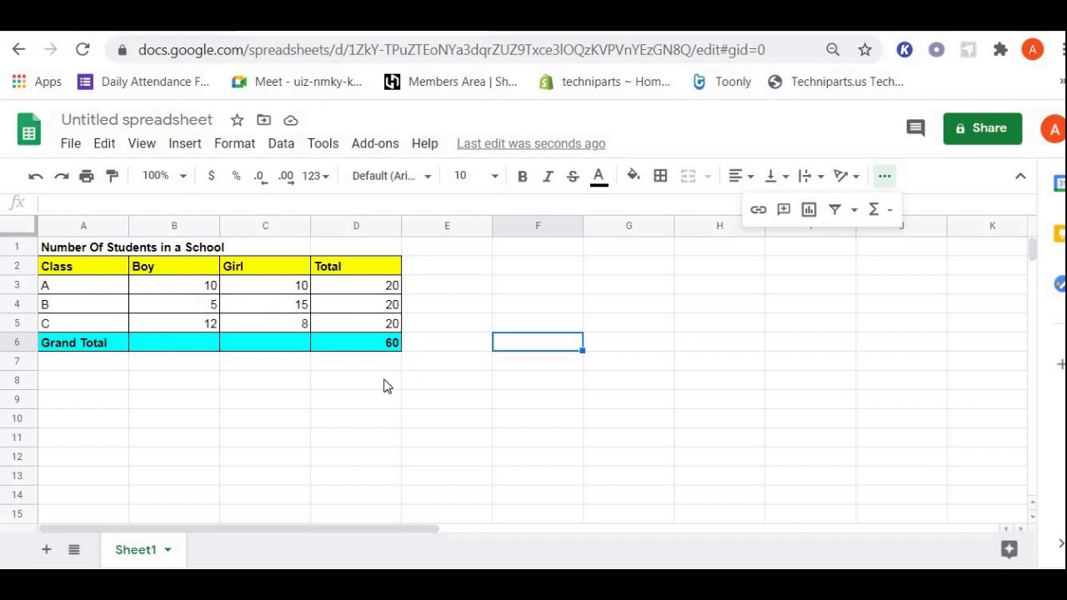
{"action": "left_click", "coordinate": [809, 209]}
{"action": "left_click", "coordinate": [809, 211]}
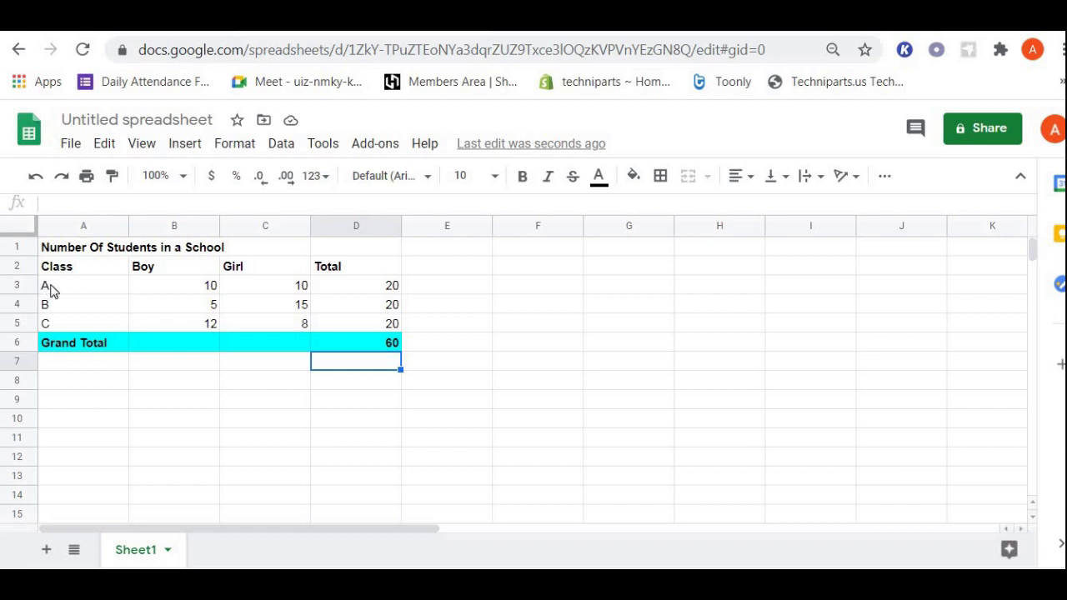
{"action": "left_click_drag", "start_coordinate": [50, 288], "coordinate": [263, 324]}
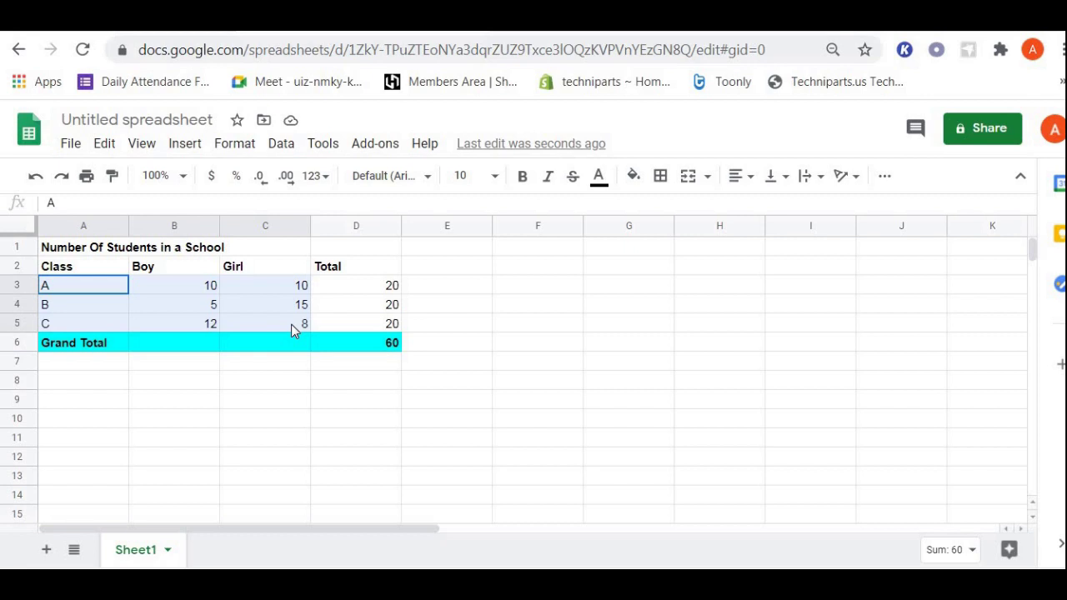
{"action": "left_click", "coordinate": [294, 417]}
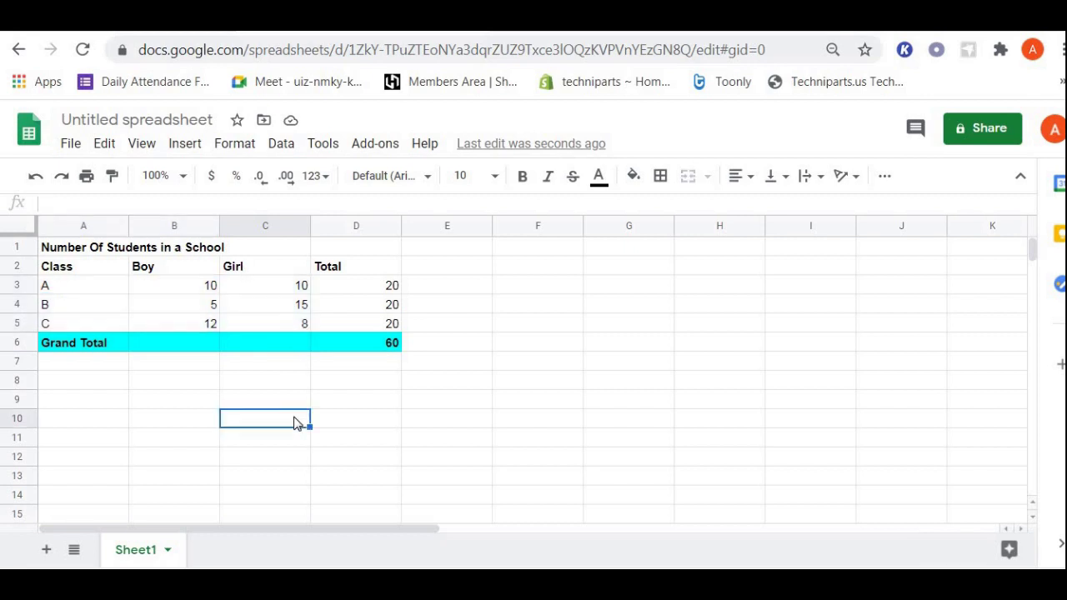
- Insert a chart from the class, boy and girl data in A3:C5, and close the chart editor
{"action": "left_click", "coordinate": [83, 289]}
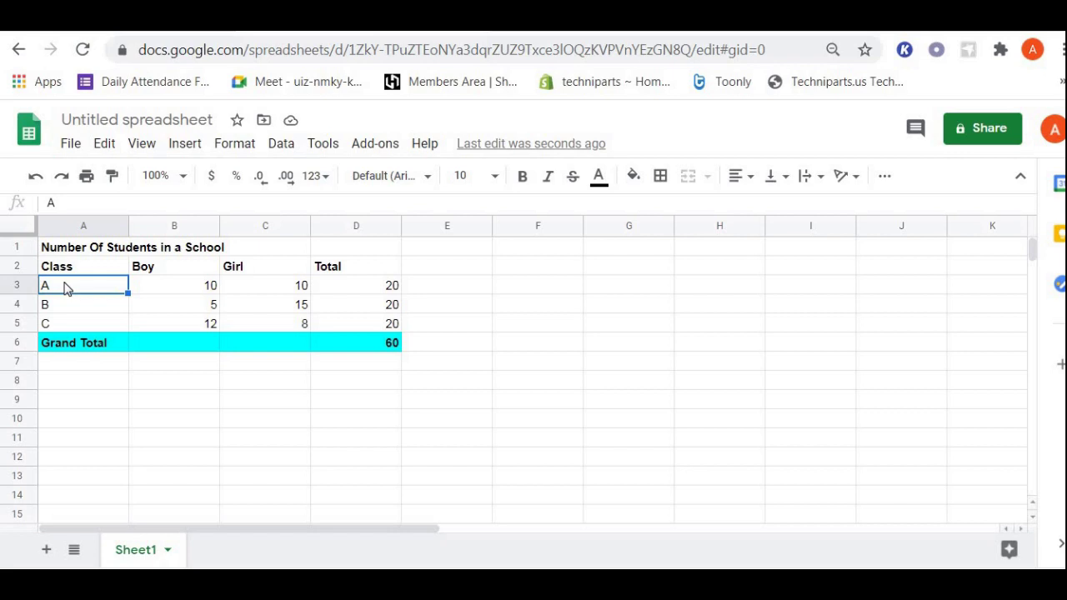
{"action": "left_click", "coordinate": [127, 302], "text": "shift"}
{"action": "left_click_drag", "start_coordinate": [140, 304], "coordinate": [271, 323]}
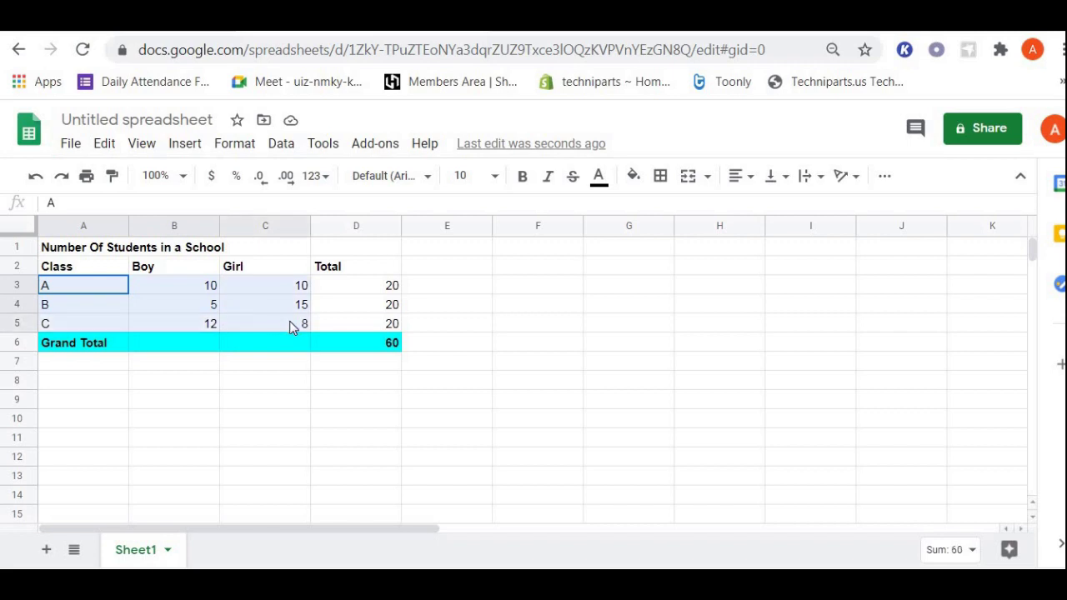
{"action": "left_click_drag", "start_coordinate": [292, 327], "coordinate": [291, 327]}
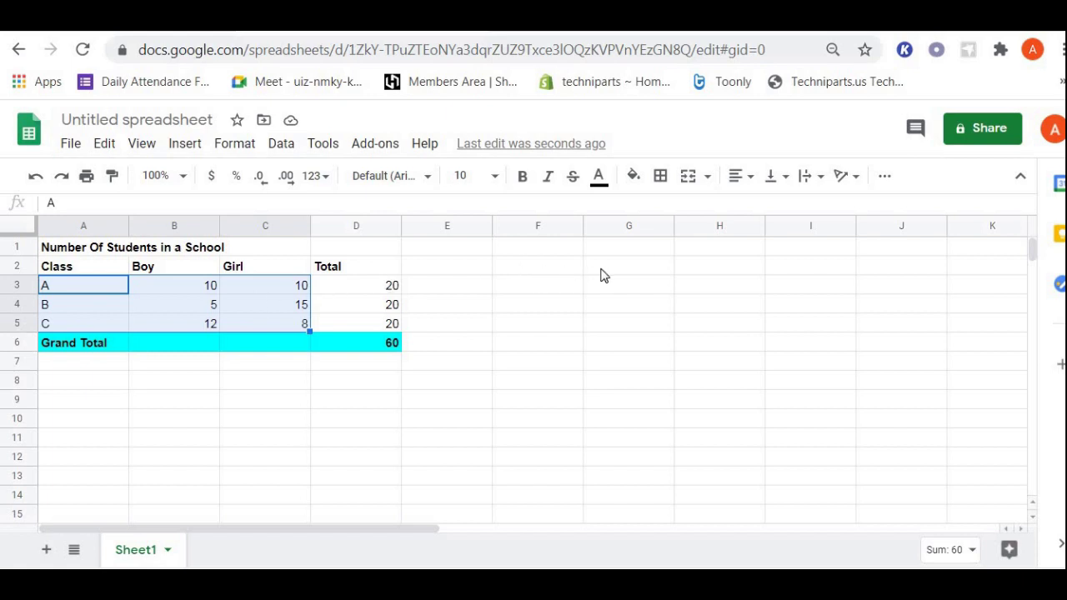
{"action": "left_click", "coordinate": [886, 177]}
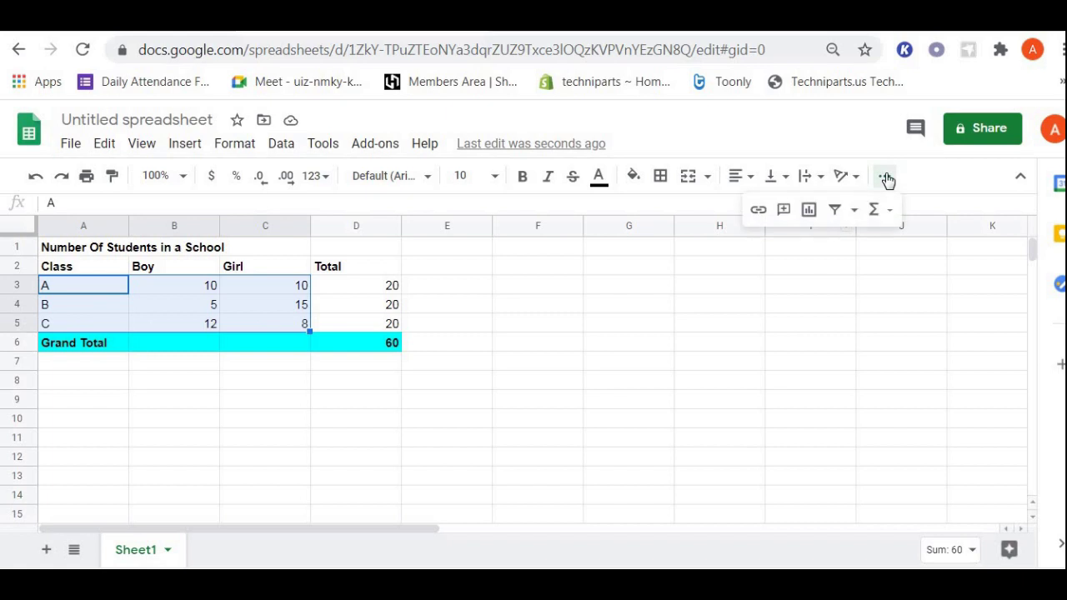
{"action": "left_click", "coordinate": [809, 210]}
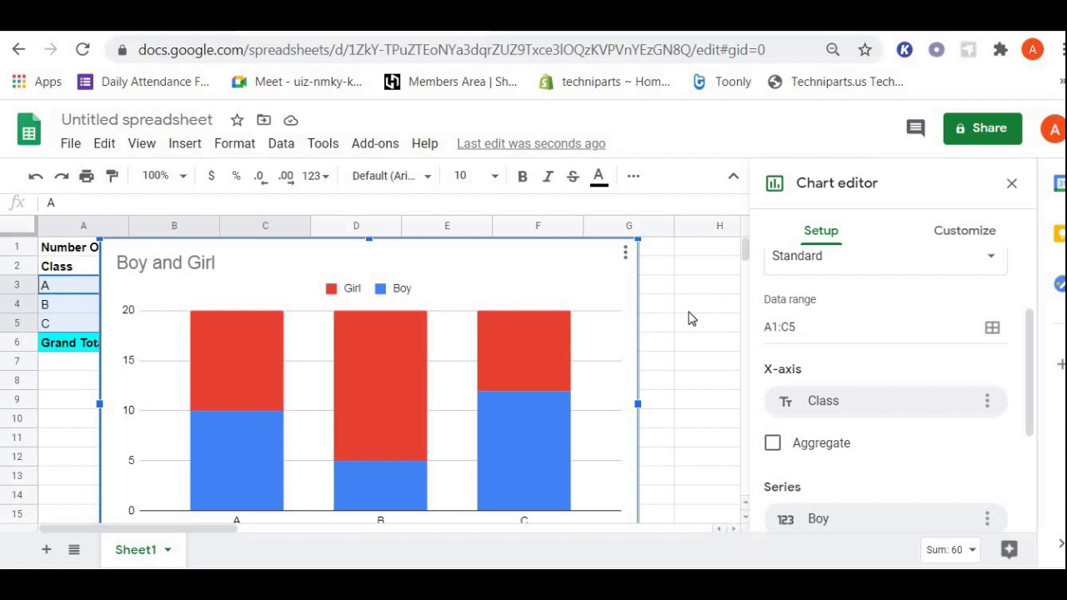
{"action": "left_click", "coordinate": [1014, 185]}
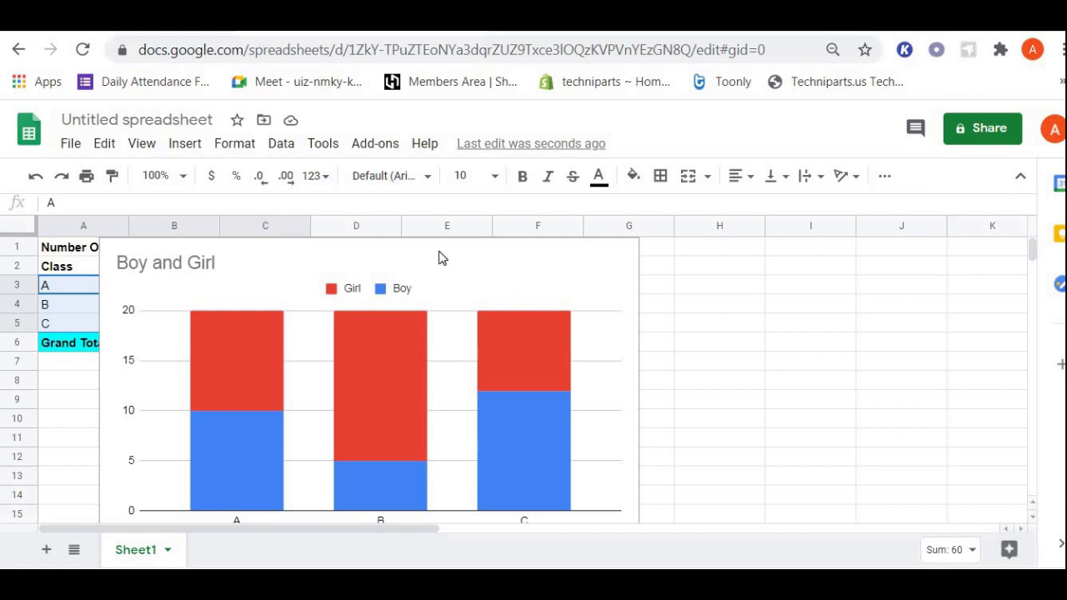
- Move the Boy and Girl chart off the table into the empty area beginning at about column E
{"action": "left_click", "coordinate": [583, 291]}
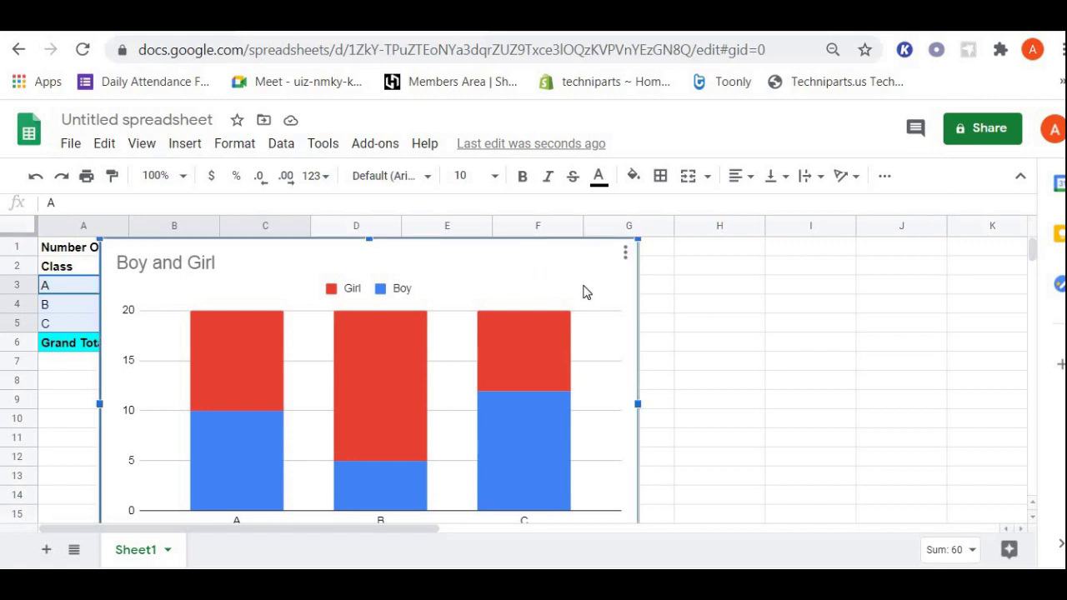
{"action": "left_click_drag", "start_coordinate": [583, 292], "coordinate": [919, 288]}
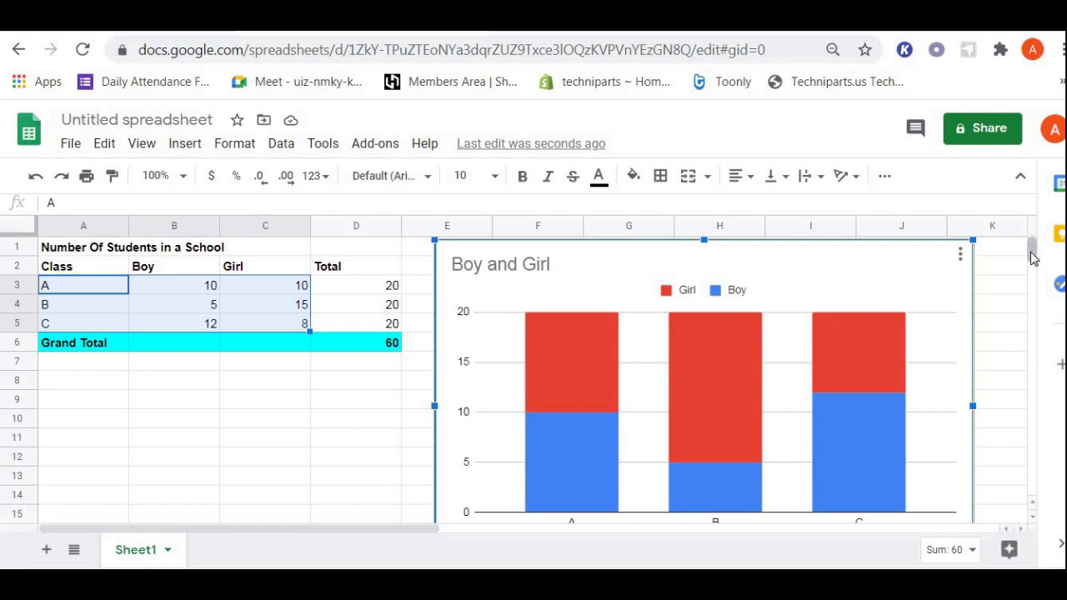
{"action": "scroll", "coordinate": [1032, 257], "scroll_direction": "down", "scroll_amount": 1}
{"action": "scroll", "coordinate": [1032, 258], "scroll_direction": "up", "scroll_amount": 1}
- Open the Boy and Girl chart for editing and look through its setup options and customization categories
{"action": "left_click", "coordinate": [961, 254]}
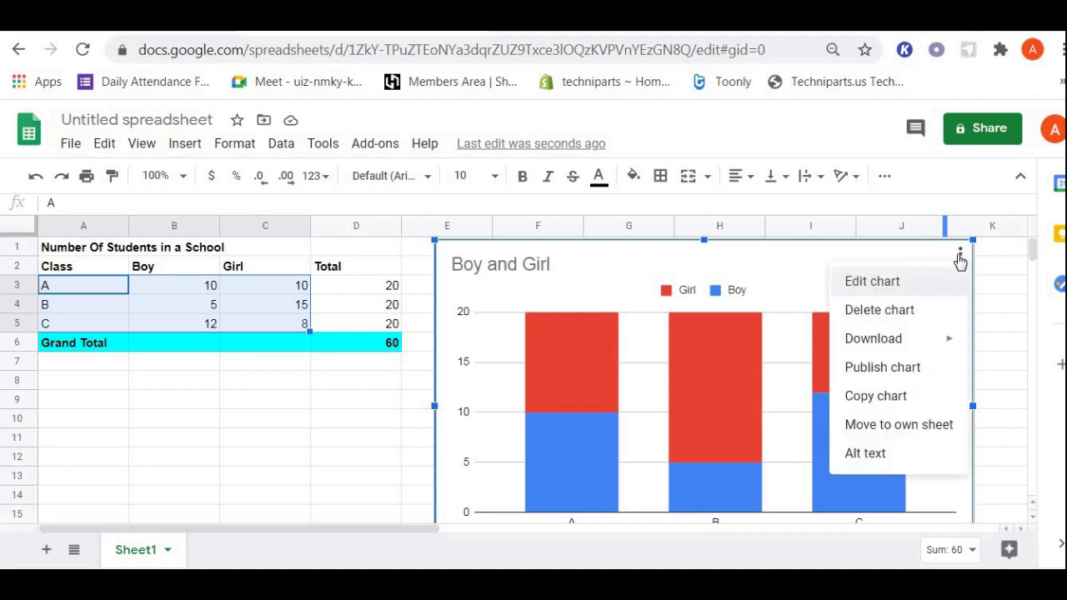
{"action": "left_click", "coordinate": [894, 283]}
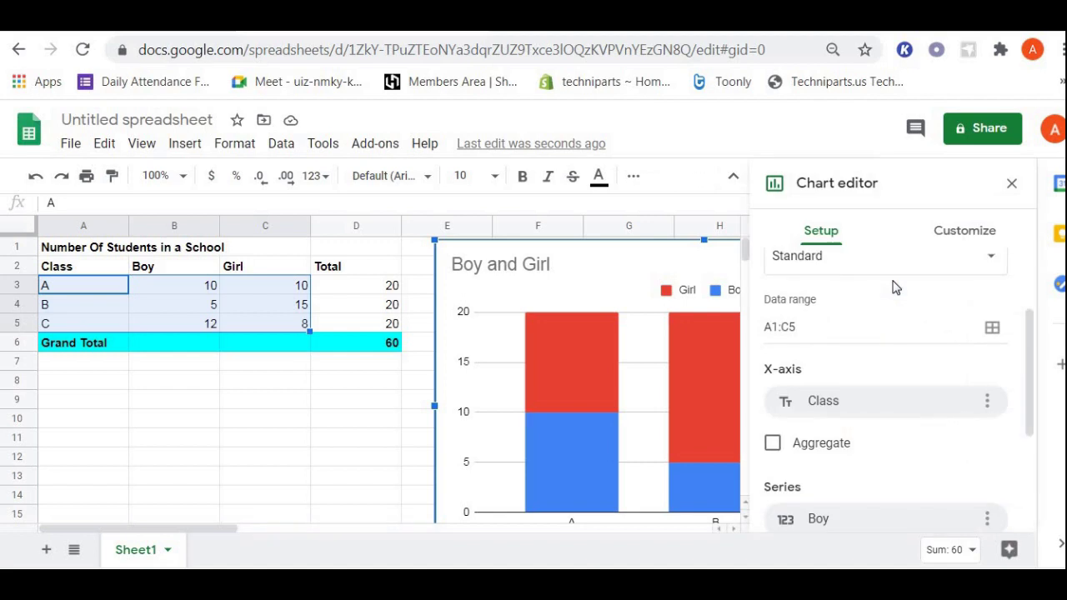
{"action": "left_click_drag", "start_coordinate": [1030, 325], "coordinate": [1034, 449]}
{"action": "scroll", "coordinate": [1038, 366], "scroll_direction": "up", "scroll_amount": 4}
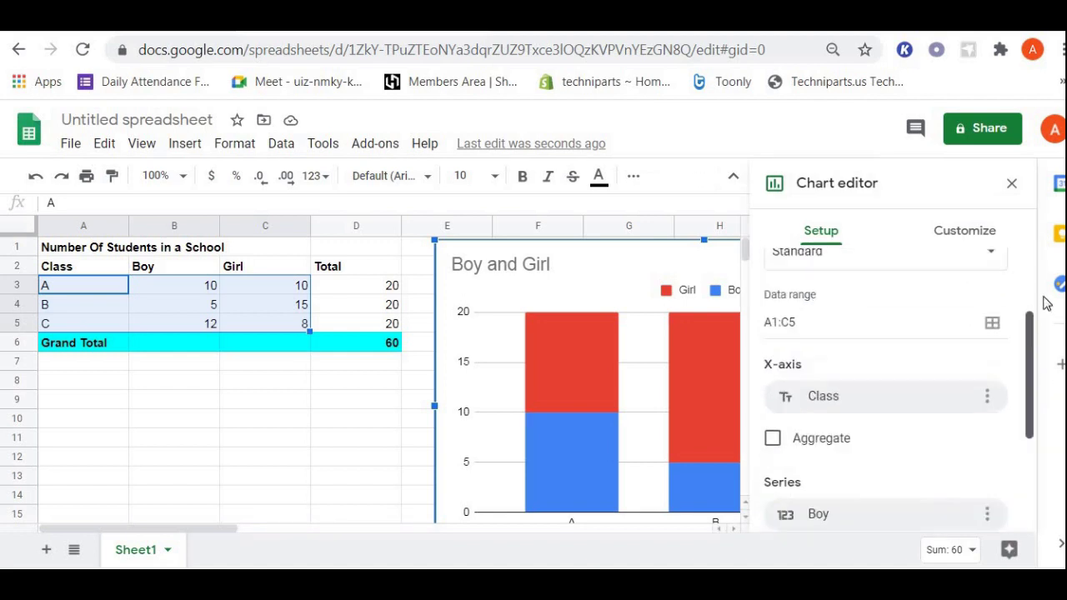
{"action": "scroll", "coordinate": [1040, 266], "scroll_direction": "up", "scroll_amount": 1}
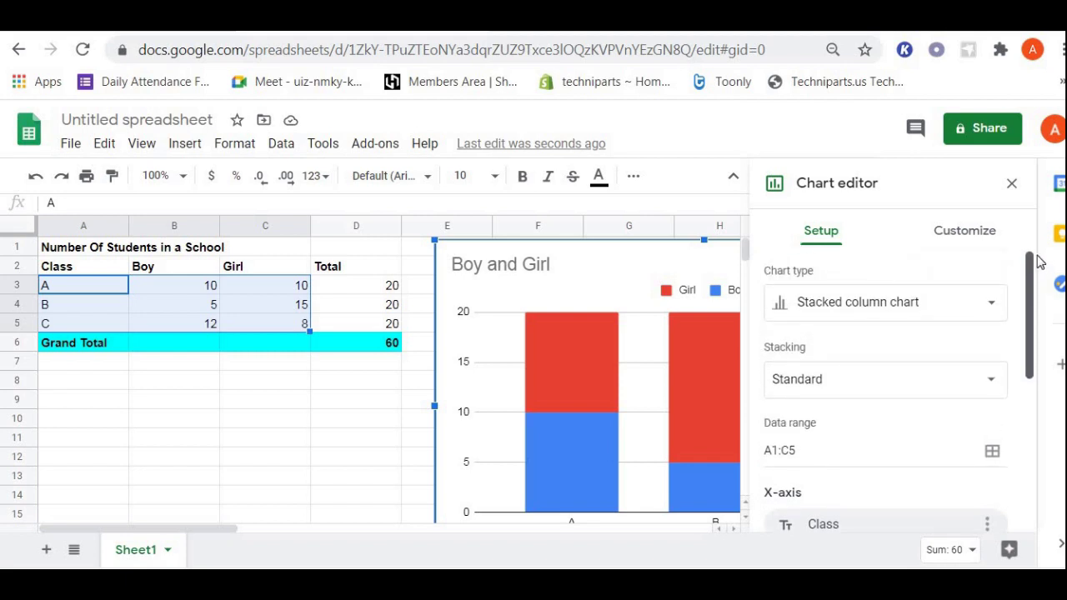
{"action": "left_click", "coordinate": [971, 234]}
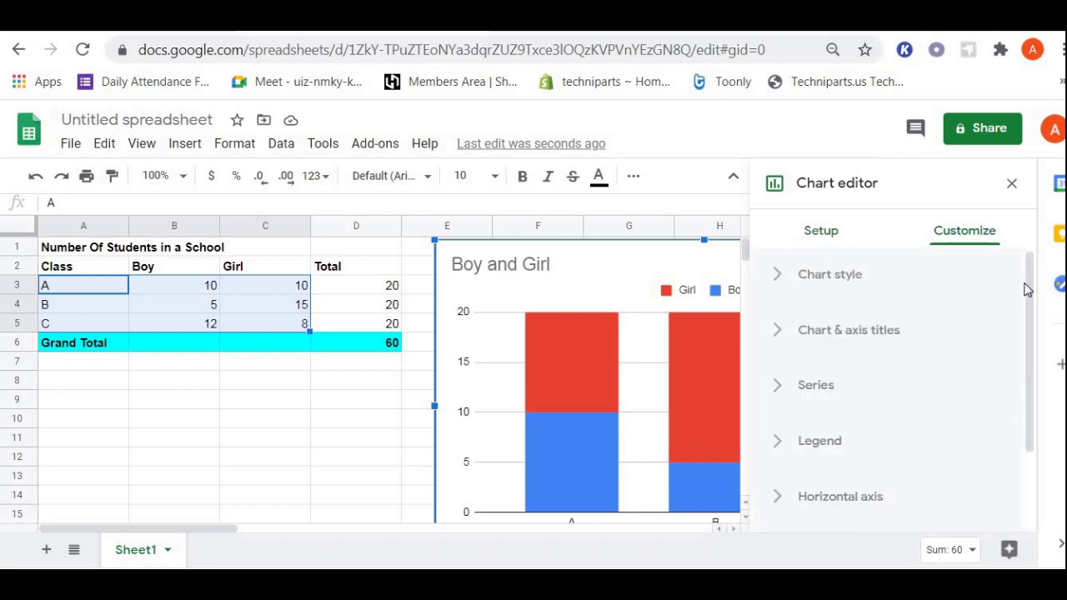
{"action": "scroll", "coordinate": [1030, 359], "scroll_direction": "down", "scroll_amount": 1}
{"action": "scroll", "coordinate": [1028, 342], "scroll_direction": "down", "scroll_amount": 1}
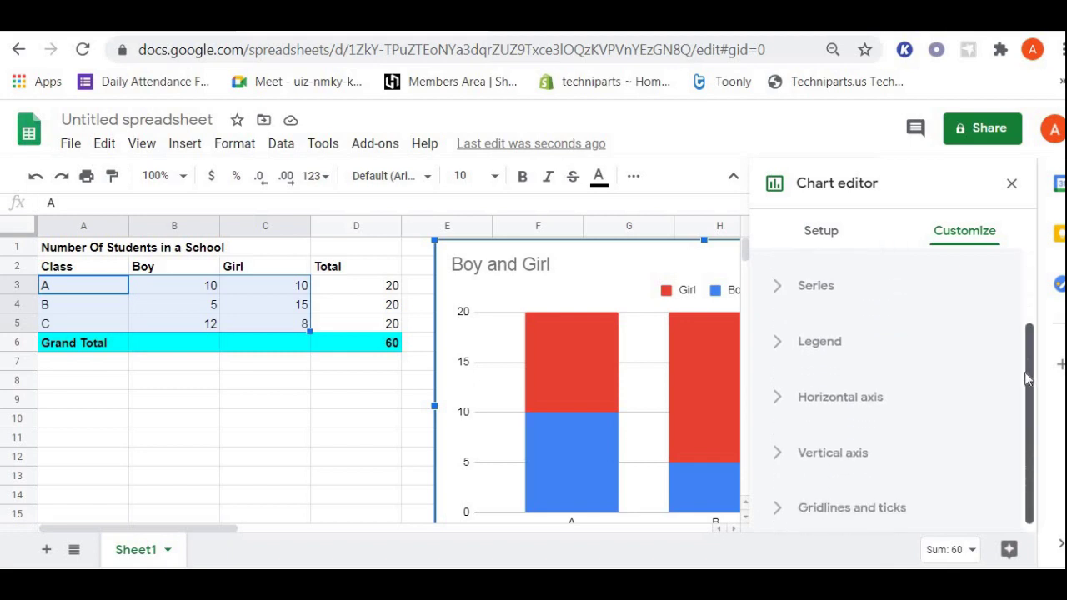
{"action": "scroll", "coordinate": [1031, 283], "scroll_direction": "up", "scroll_amount": 1}
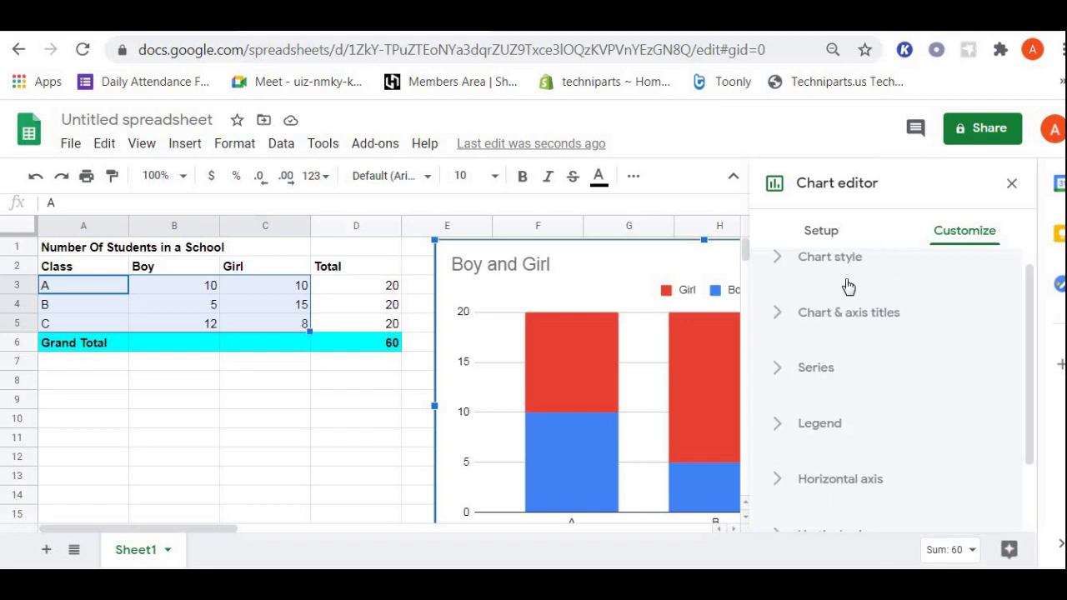
- Try the 3D option in the chart style settings and turn it off again
{"action": "left_click", "coordinate": [780, 259]}
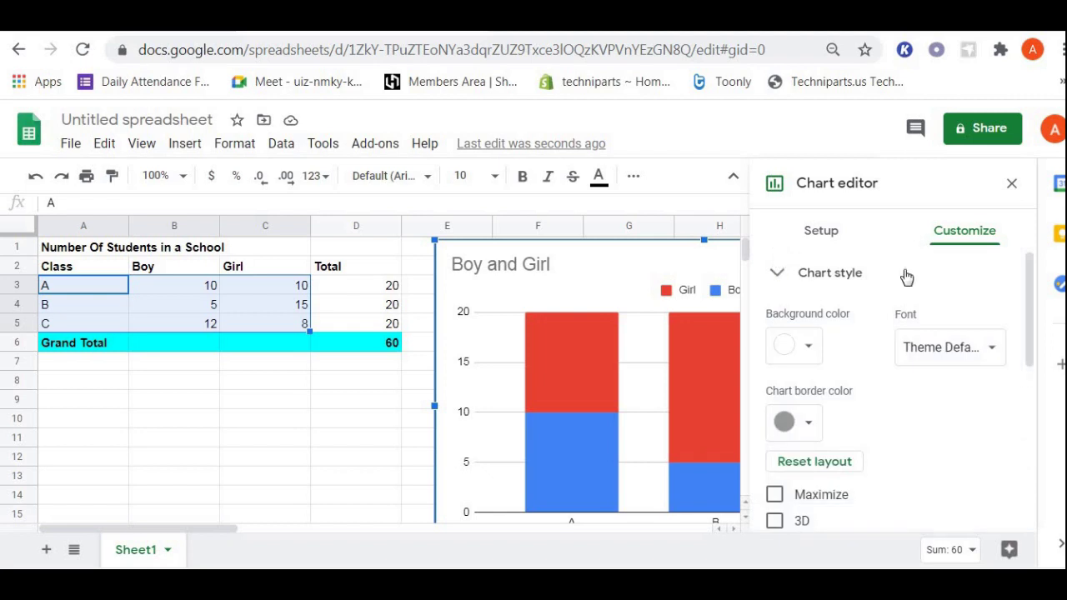
{"action": "scroll", "coordinate": [1031, 307], "scroll_direction": "down", "scroll_amount": 2}
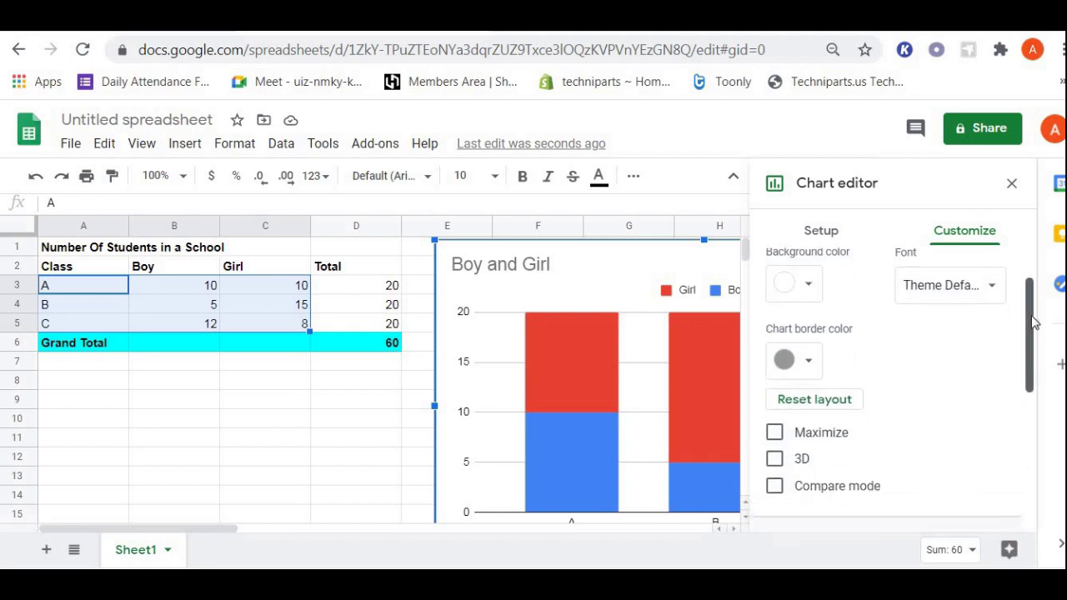
{"action": "scroll", "coordinate": [1031, 305], "scroll_direction": "up", "scroll_amount": 1}
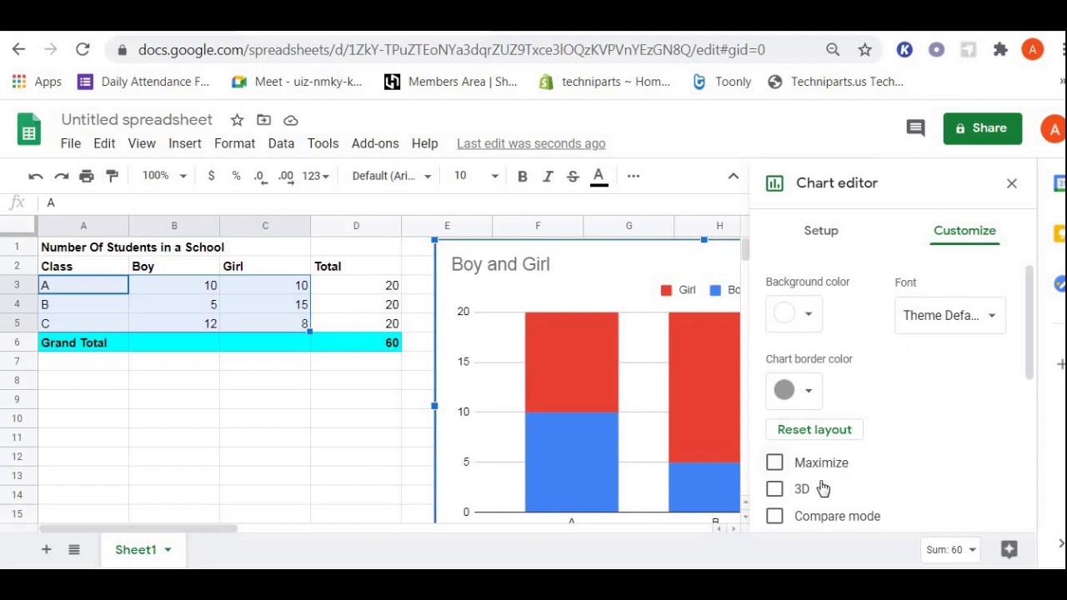
{"action": "left_click", "coordinate": [775, 491]}
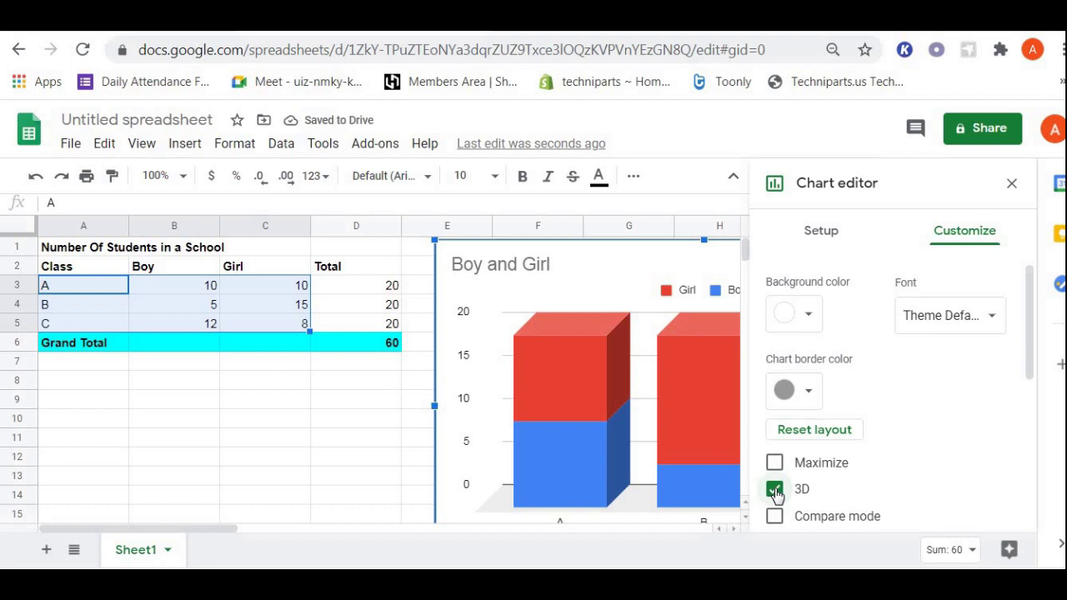
{"action": "left_click", "coordinate": [775, 491]}
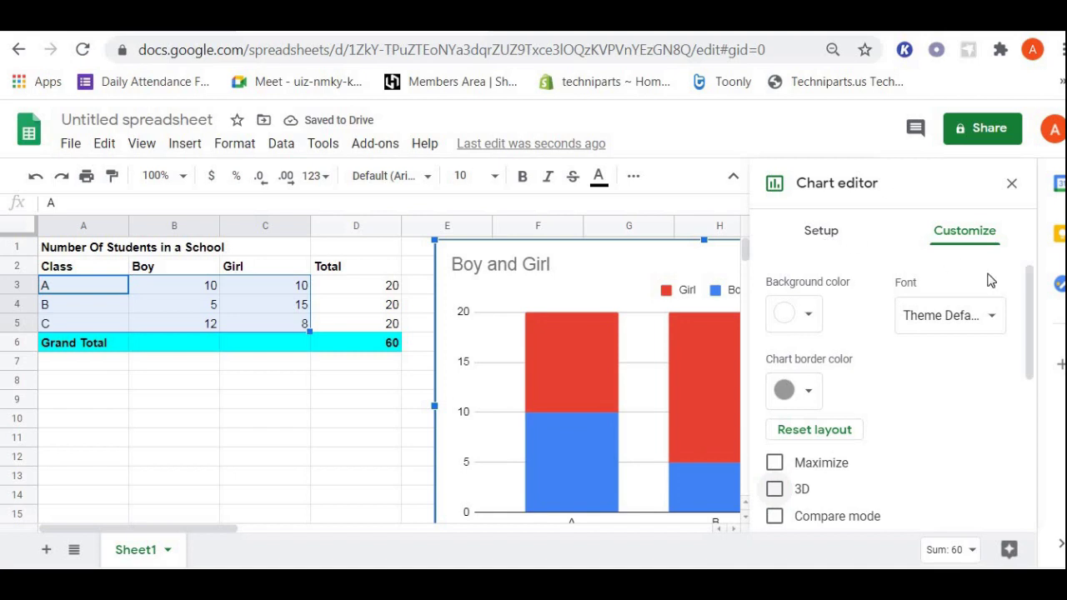
- Change the chart title text to "Number Of Students in School XYZ"
{"action": "scroll", "coordinate": [1033, 356], "scroll_direction": "down", "scroll_amount": 1}
{"action": "scroll", "coordinate": [1033, 356], "scroll_direction": "down", "scroll_amount": 5}
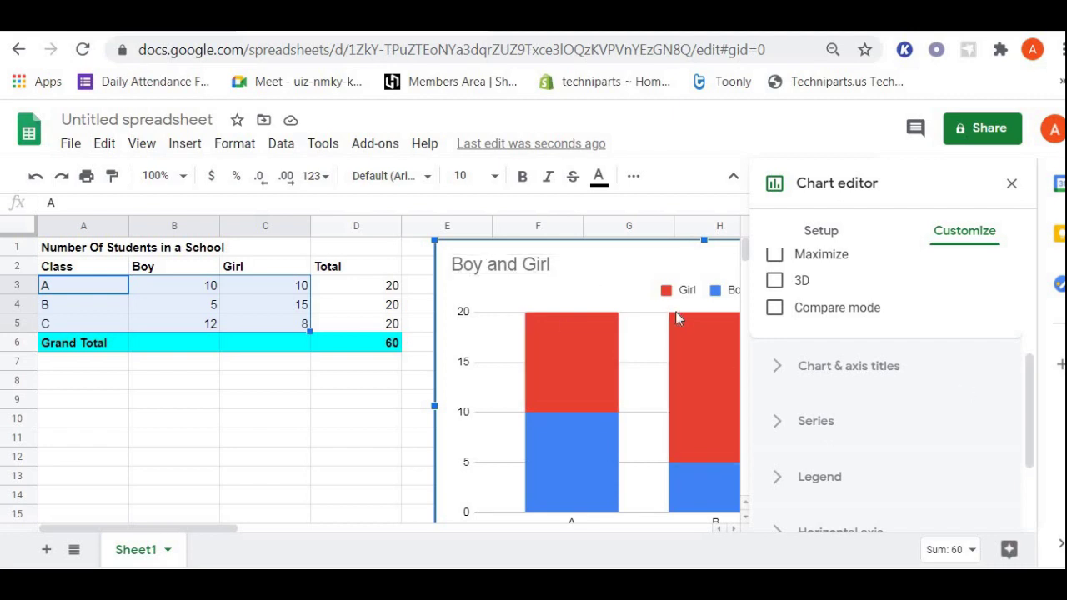
{"action": "left_click", "coordinate": [776, 368]}
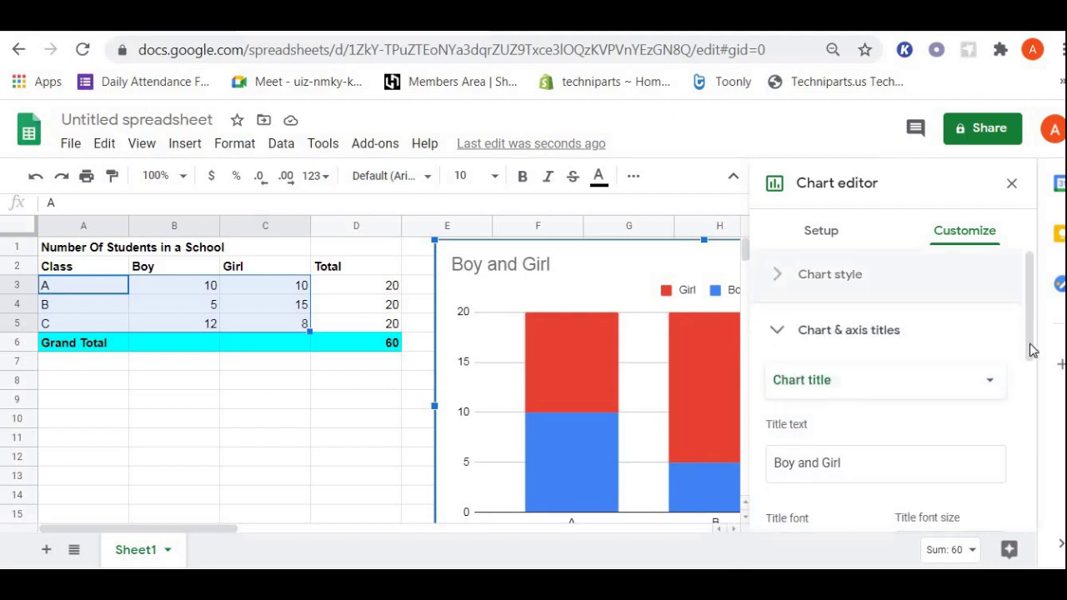
{"action": "left_click_drag", "start_coordinate": [1031, 350], "coordinate": [1031, 377]}
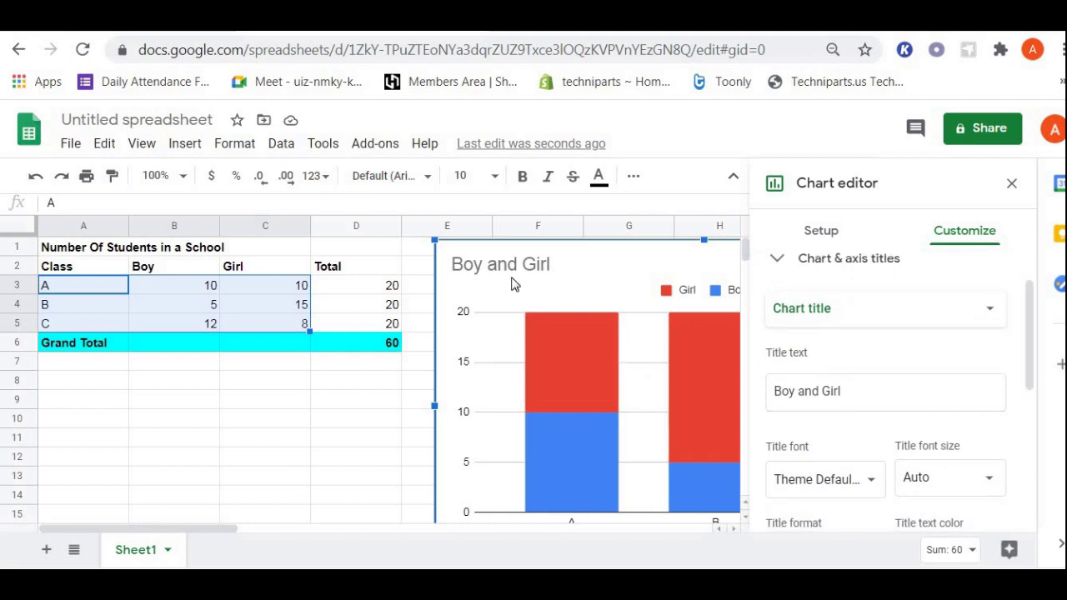
{"action": "left_click", "coordinate": [792, 391]}
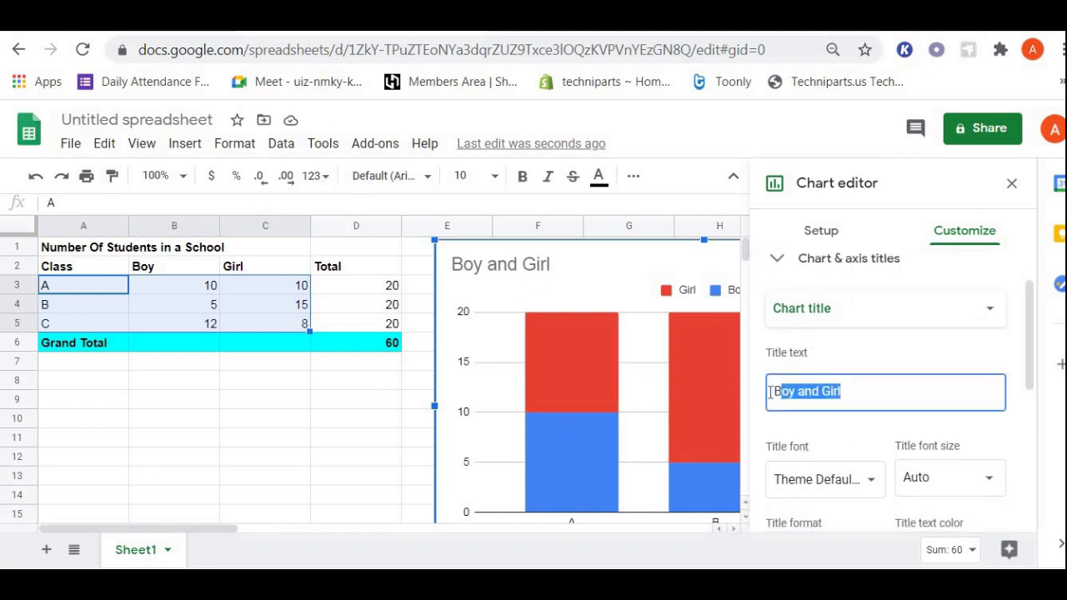
{"action": "left_click_drag", "start_coordinate": [771, 391], "coordinate": [769, 392]}
{"action": "type", "text": "NUm"}
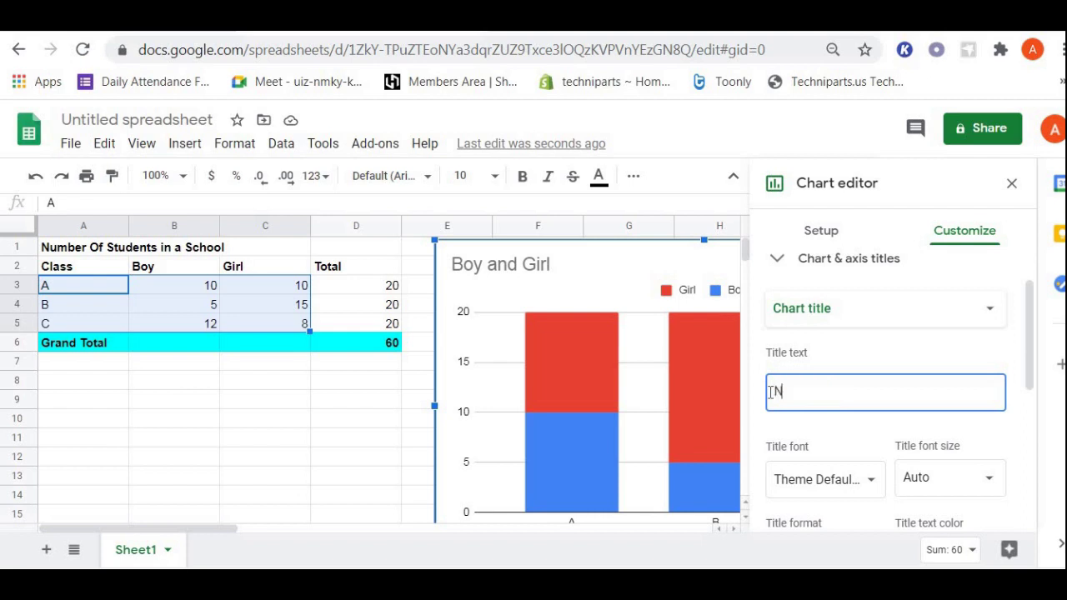
{"action": "key", "text": "BackSpace"}
{"action": "key", "text": "BackSpace"}
{"action": "type", "text": "mber Of Stude"}
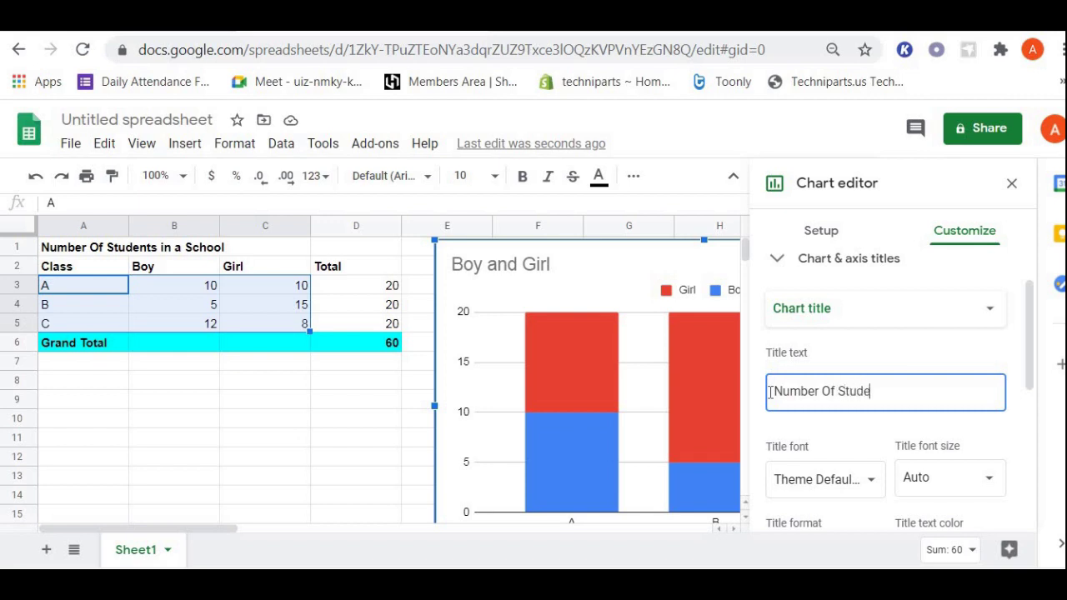
{"action": "type", "text": "nts in"}
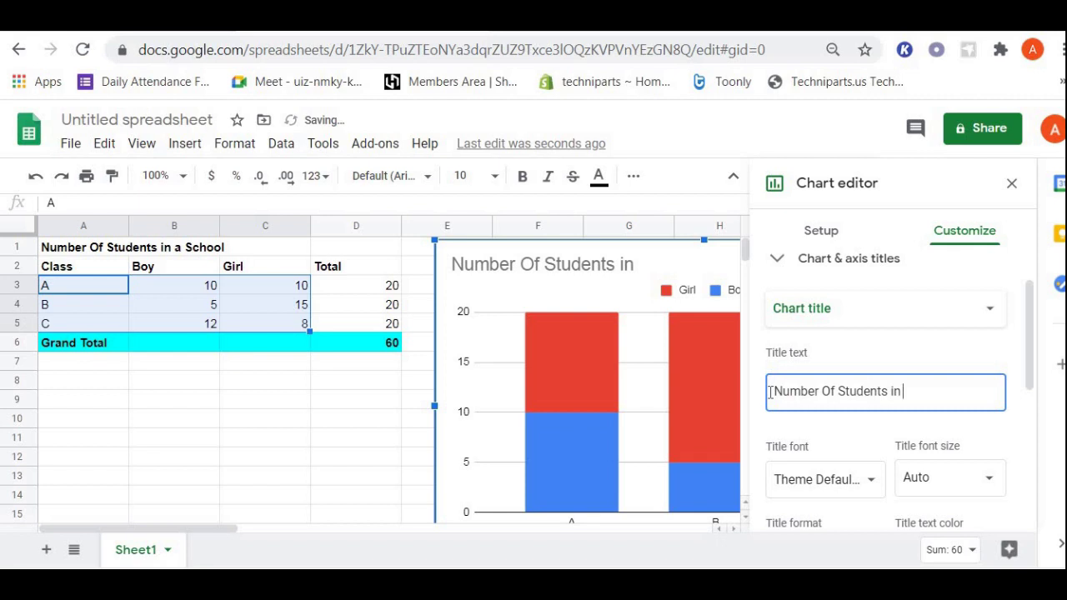
{"action": "type", "text": " School"}
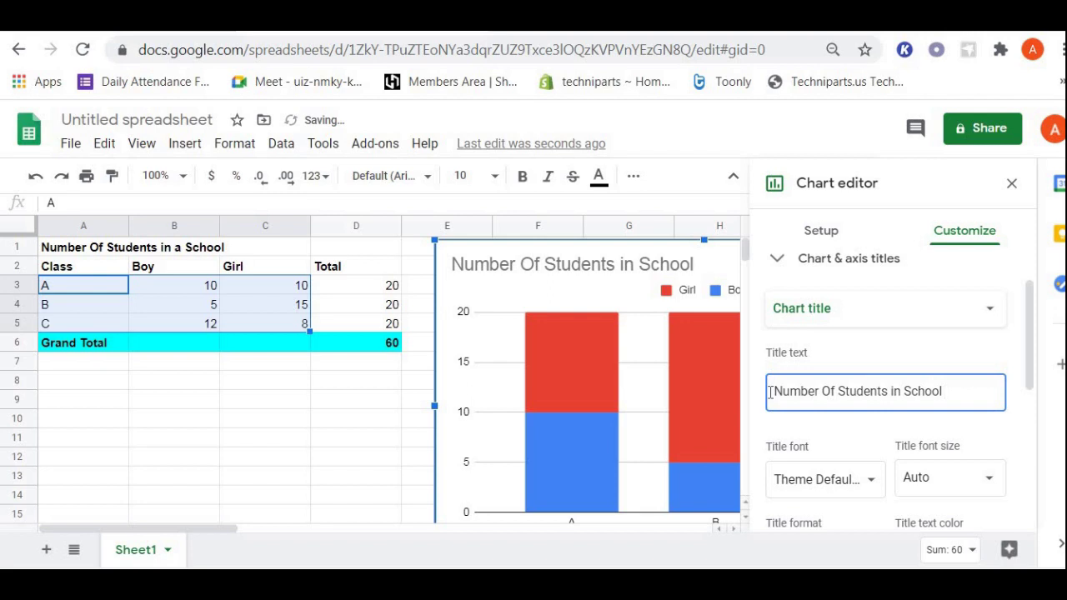
{"action": "type", "text": " XYZ"}
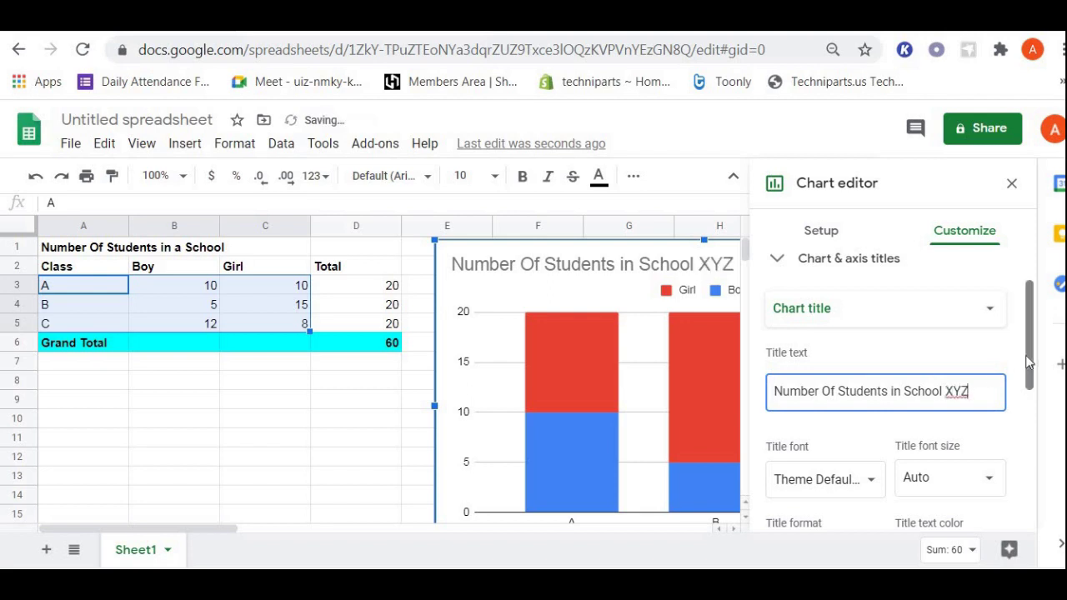
- Make the chart title bold with blue text, and close the chart editor
{"action": "left_click_drag", "start_coordinate": [1027, 367], "coordinate": [1030, 413]}
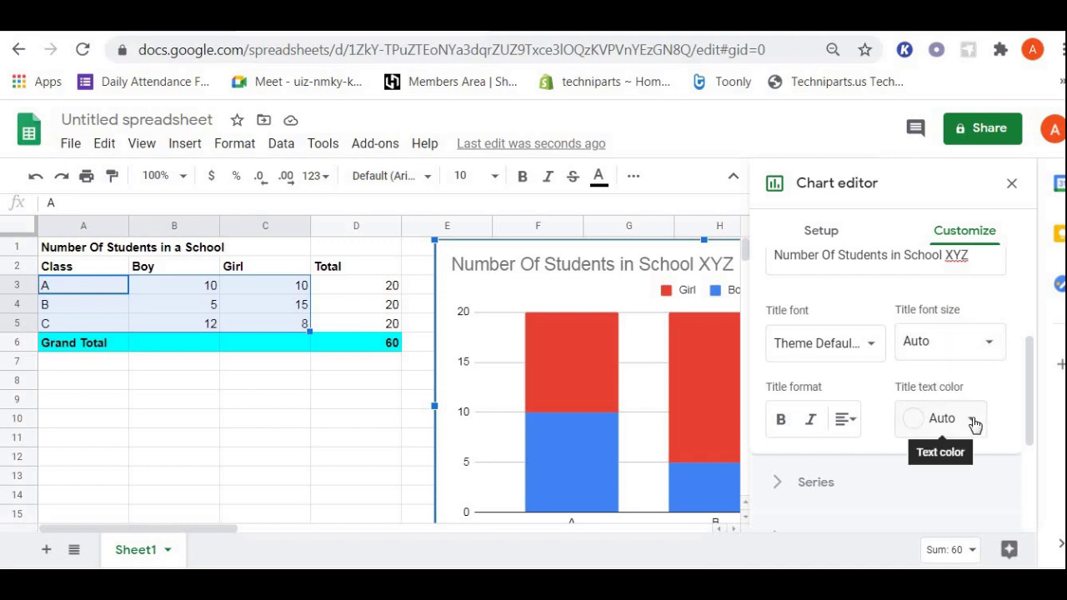
{"action": "left_click", "coordinate": [782, 419]}
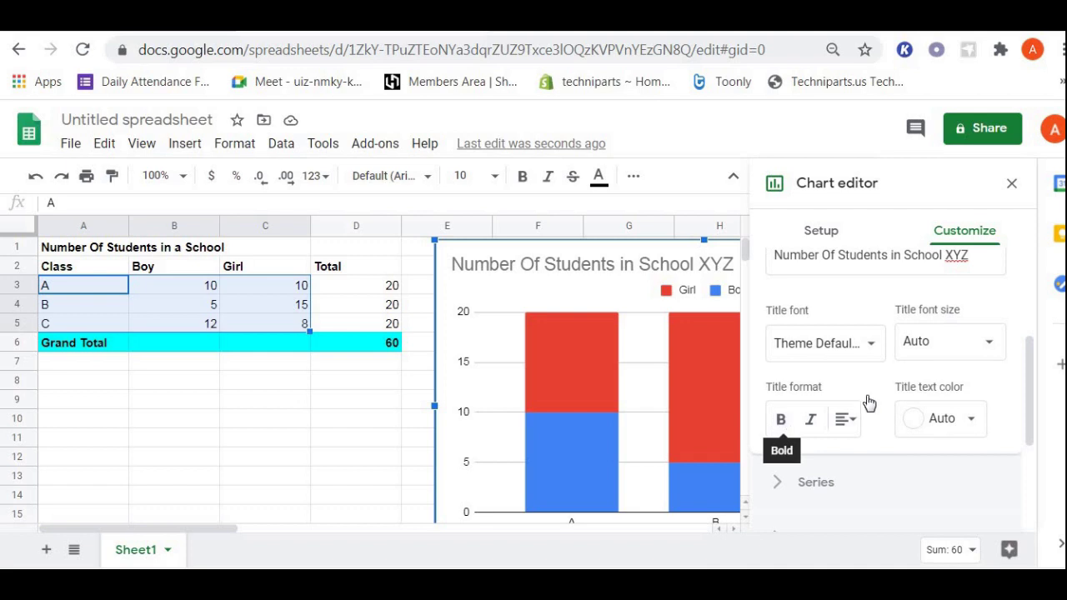
{"action": "left_click", "coordinate": [976, 420]}
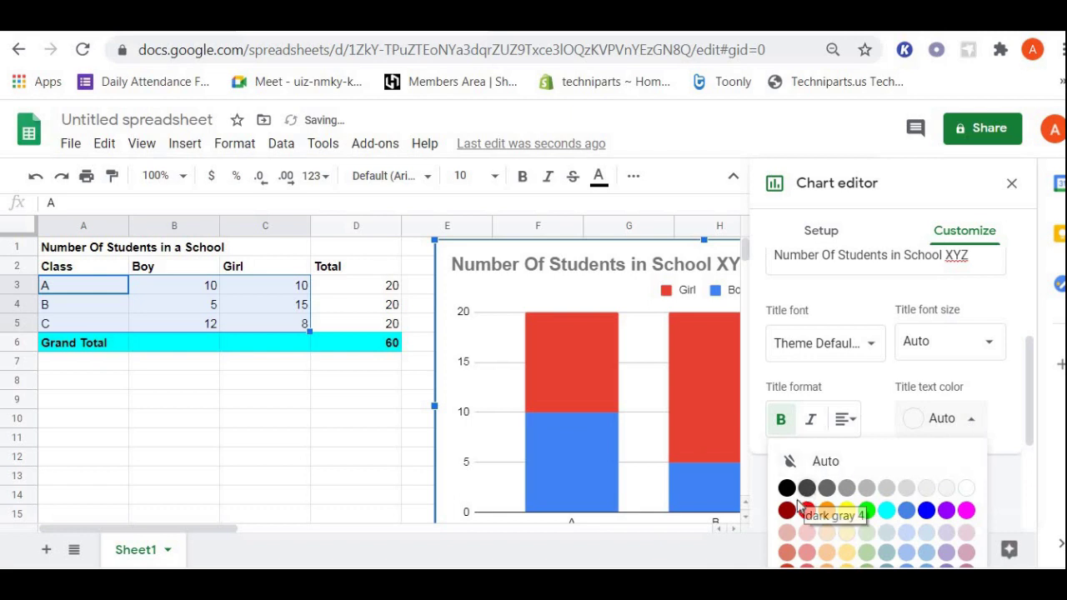
{"action": "left_click", "coordinate": [926, 510]}
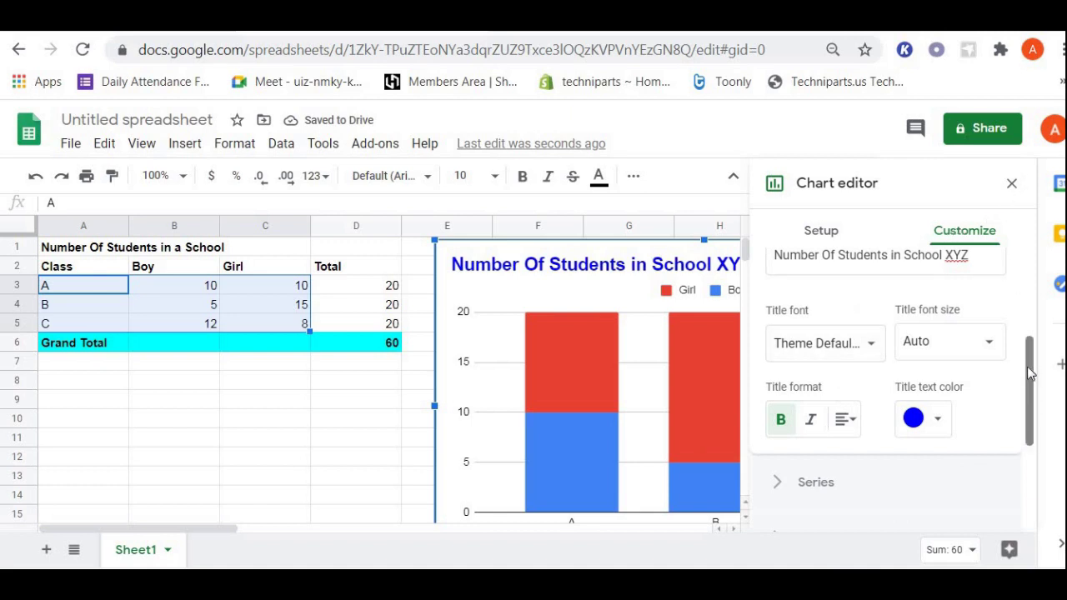
{"action": "left_click_drag", "start_coordinate": [1031, 372], "coordinate": [1033, 285]}
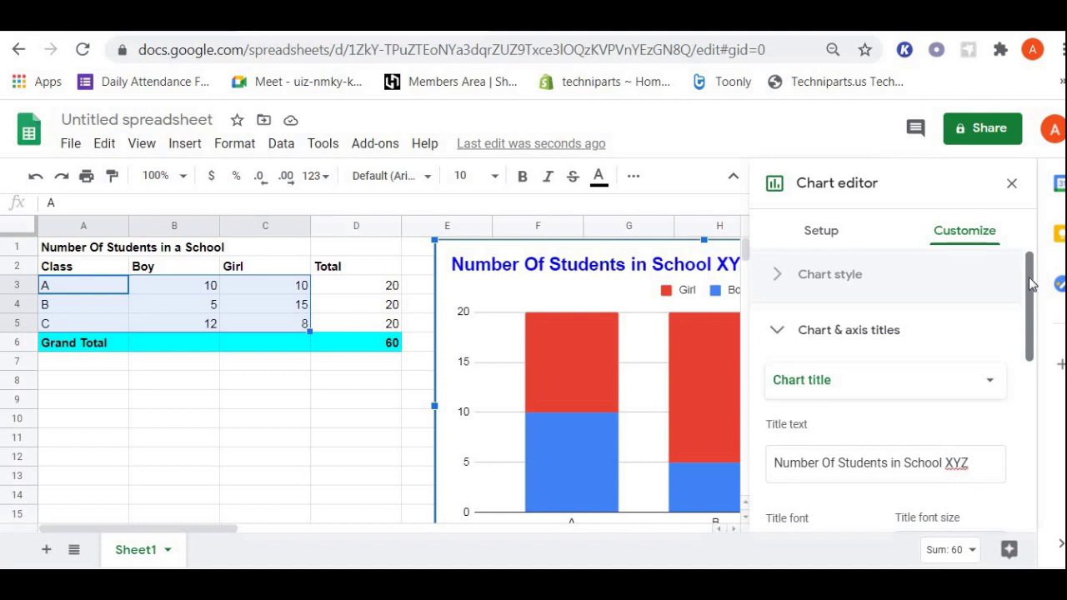
{"action": "left_click", "coordinate": [1013, 186]}
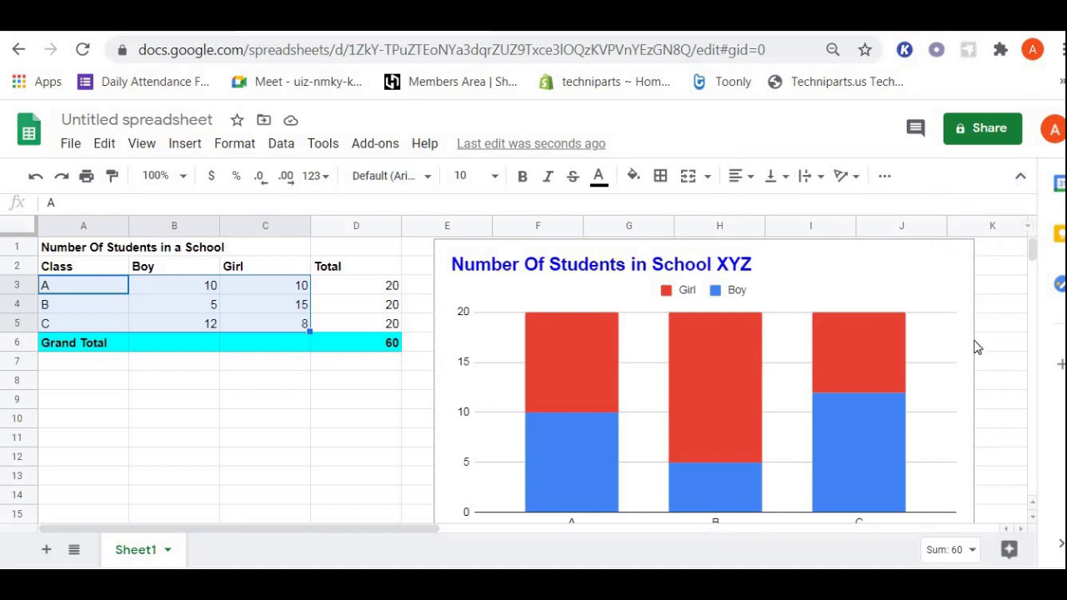